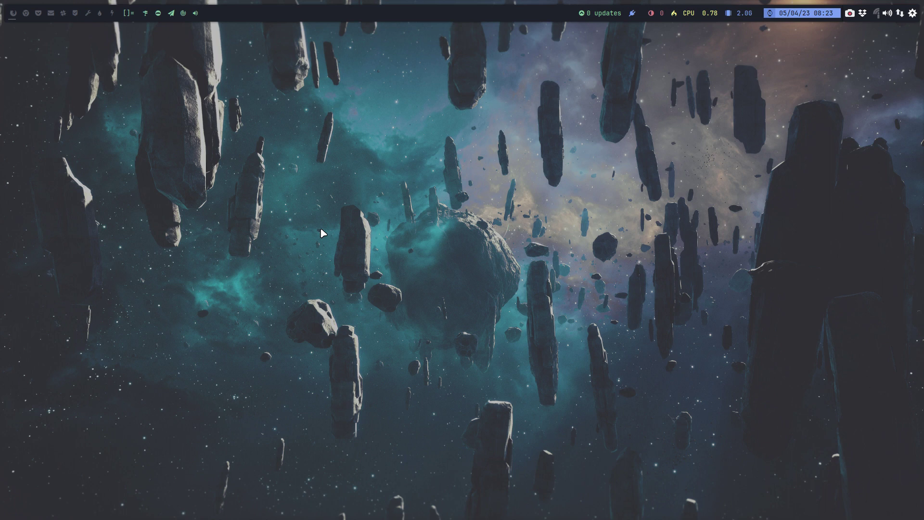
# Dismiss the application launcher and open Thunar in the home folder.
pyautogui.press('super+d')
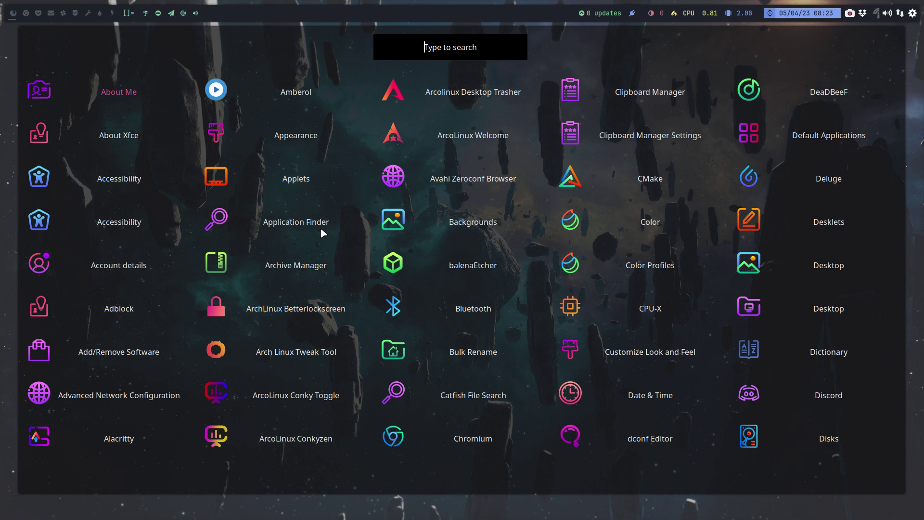
pyautogui.press('Escape')
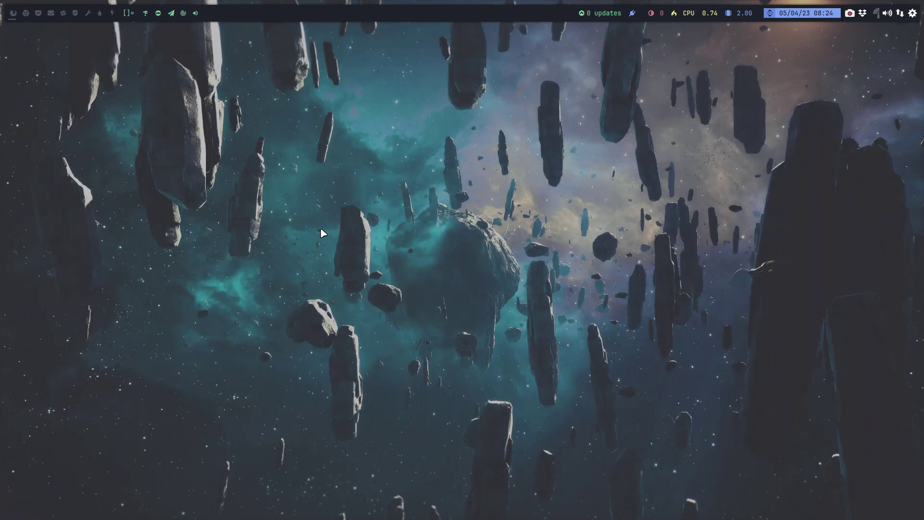
pyautogui.press('super+shift+Return')
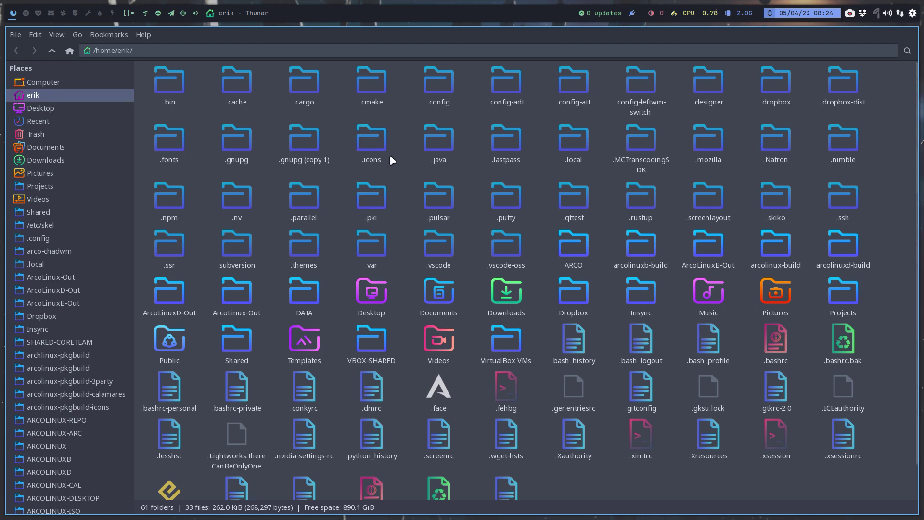
# Go from ARCOLINUX-DESKTOP into arcolinux-chadwm and its etc folder.
pyautogui.scroll(-3, 93, 362)
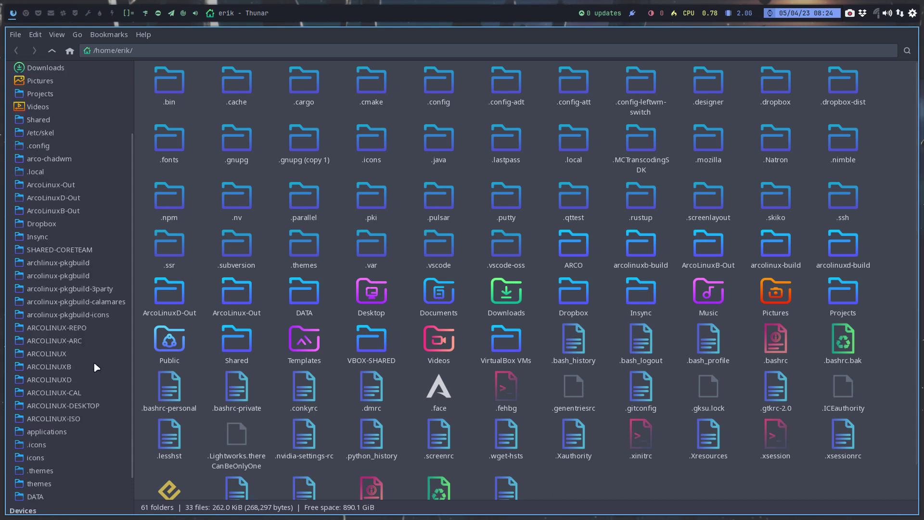
pyautogui.click(88, 407)
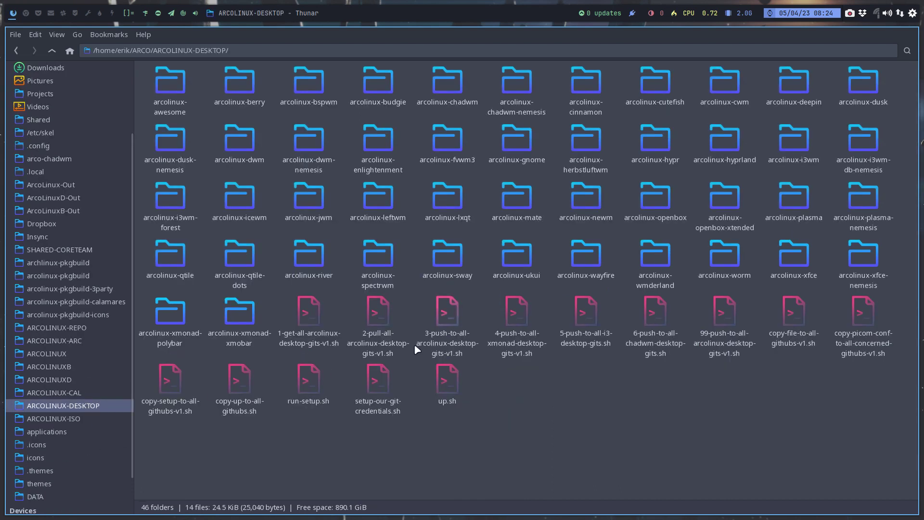
pyautogui.click(445, 85)
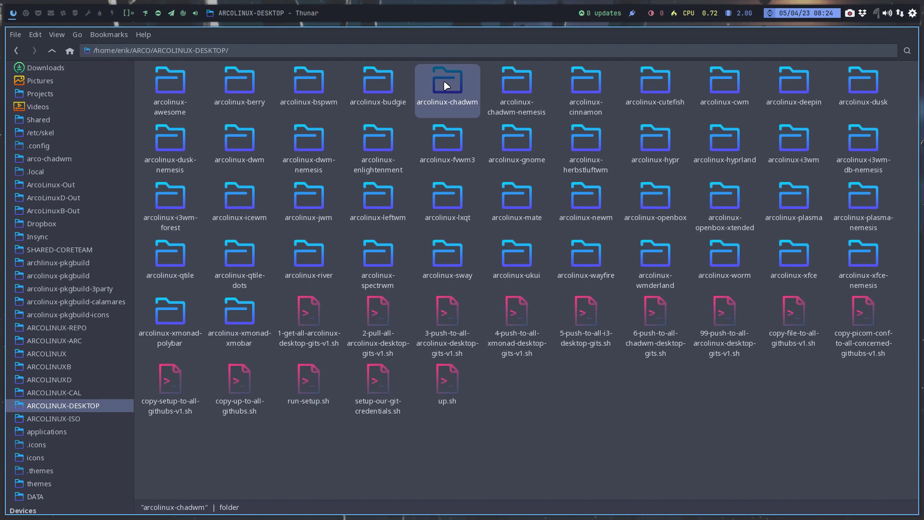
pyautogui.doubleClick(446, 85)
pyautogui.click(241, 85)
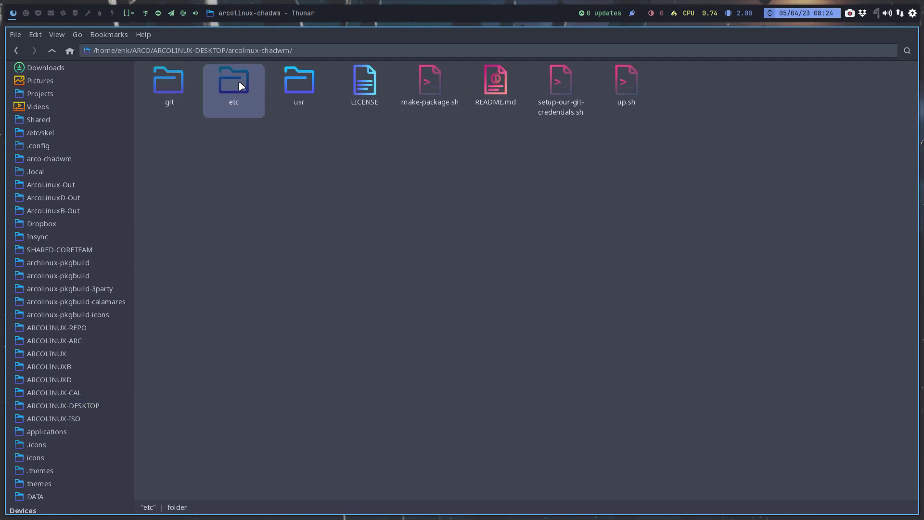
pyautogui.doubleClick(240, 86)
# Continue through skel, .config and arco-chadwm into the scripts folder.
pyautogui.click(161, 83)
pyautogui.doubleClick(161, 82)
pyautogui.click(161, 84)
pyautogui.doubleClick(161, 85)
pyautogui.click(162, 85)
pyautogui.doubleClick(161, 85)
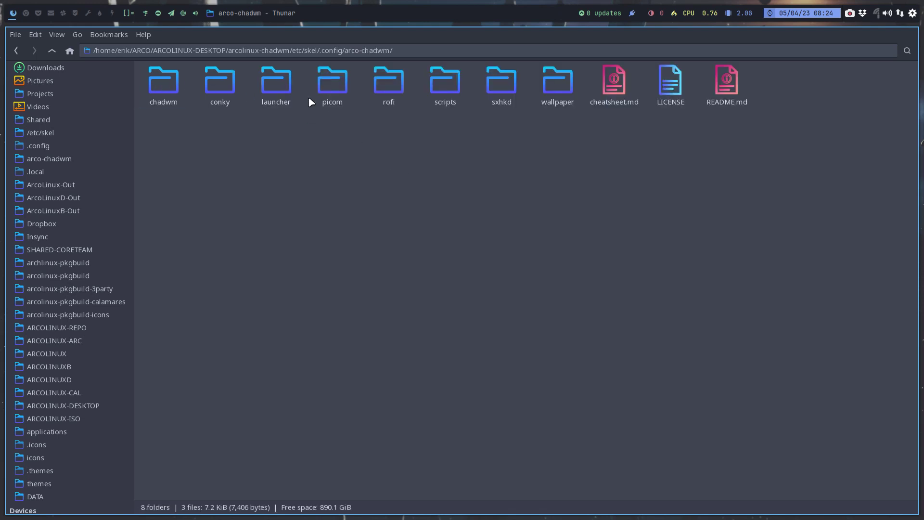
pyautogui.click(272, 85)
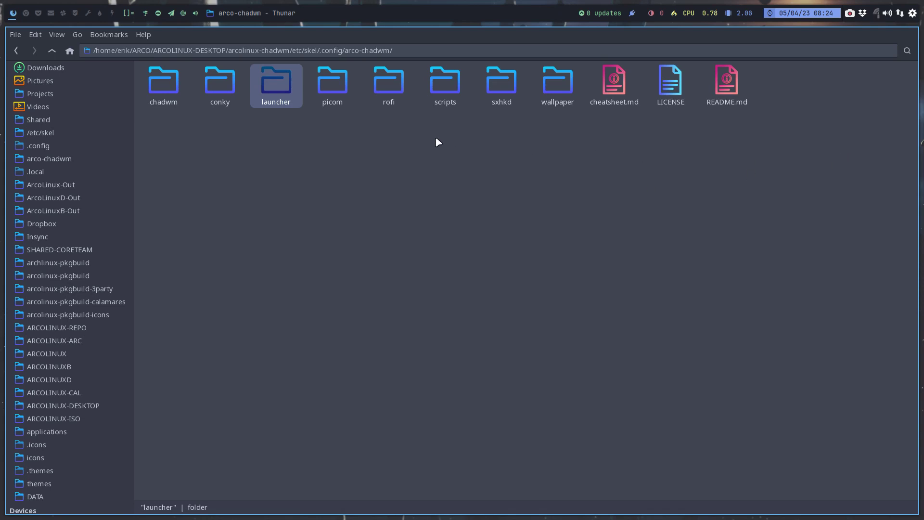
pyautogui.doubleClick(444, 82)
# Open run.sh in Sublime Text and read through its startup commands.
pyautogui.doubleClick(535, 82)
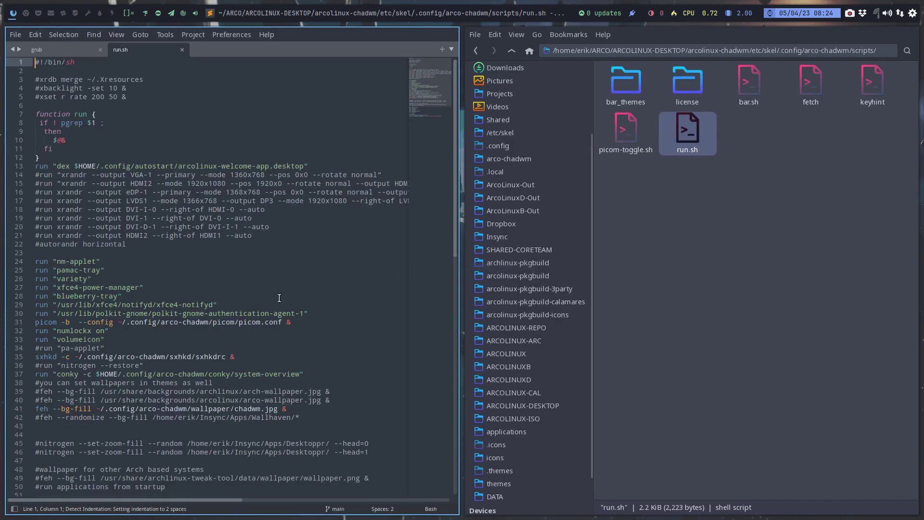
pyautogui.scroll(-4, 167, 287)
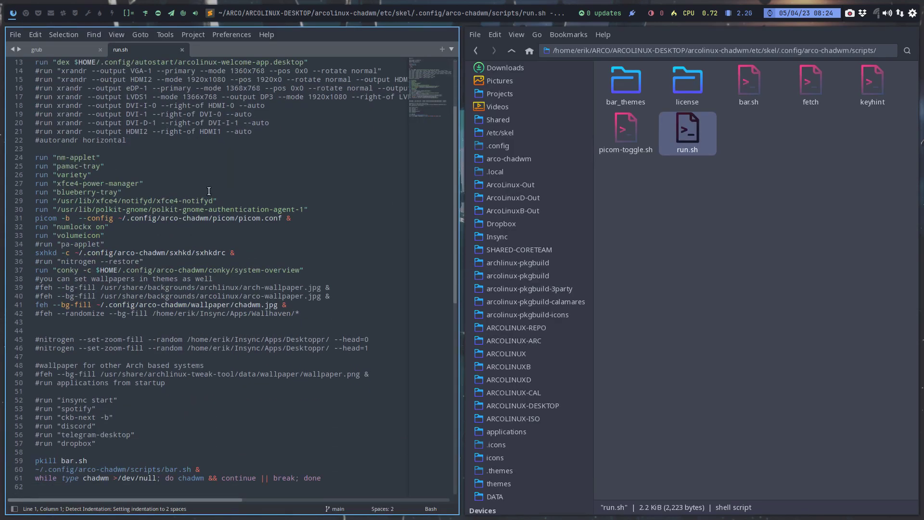
pyautogui.scroll(-5, 177, 305)
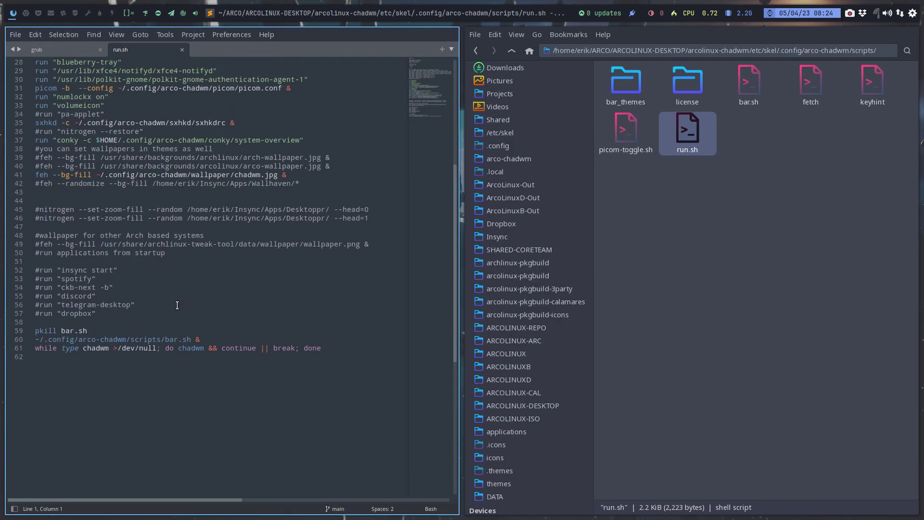
pyautogui.scroll(6, 177, 305)
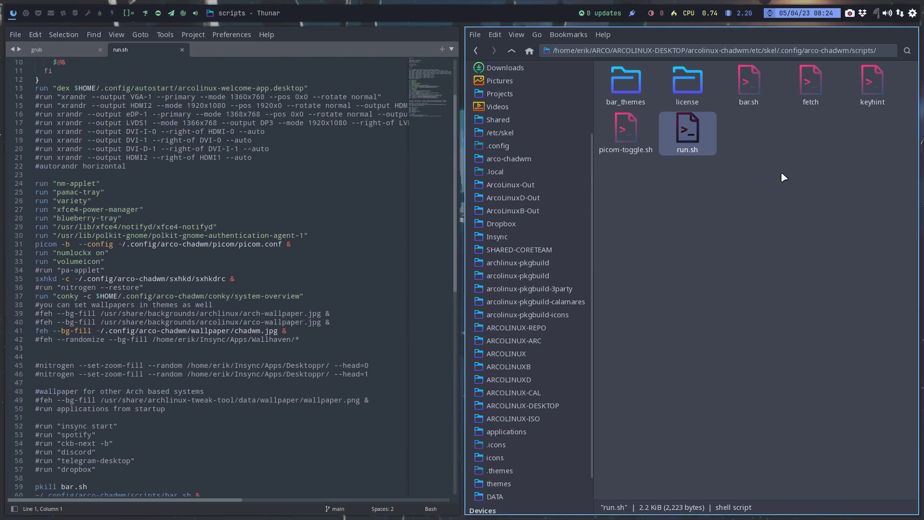
# Open chadwm's config.def.h as a second editor tab.
pyautogui.click(511, 50)
pyautogui.click(623, 86)
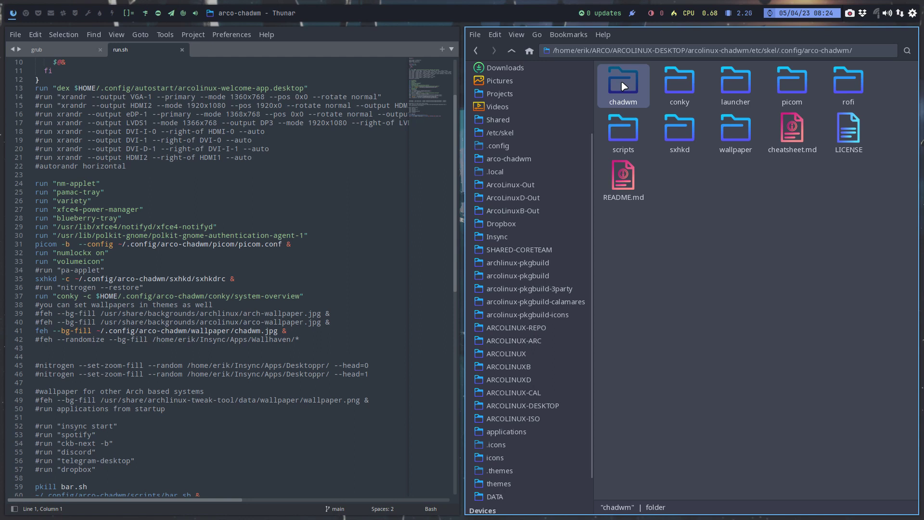
pyautogui.doubleClick(622, 85)
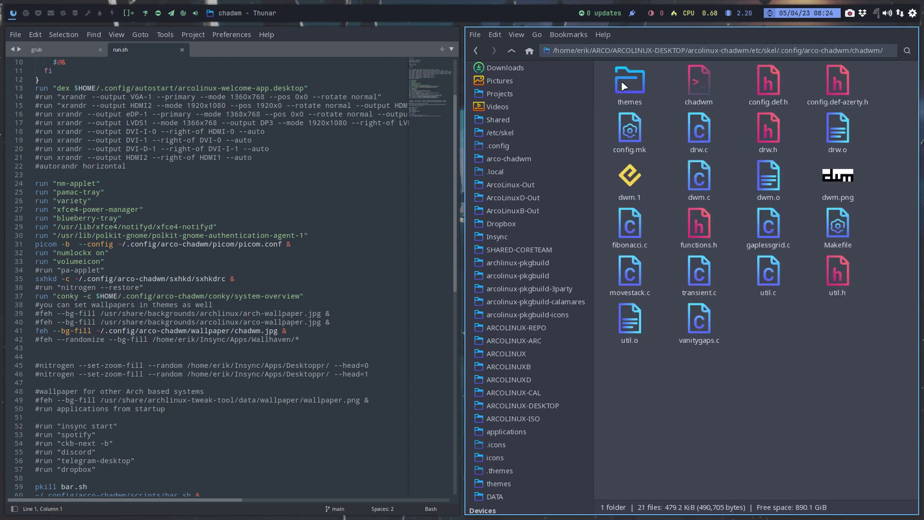
pyautogui.doubleClick(768, 82)
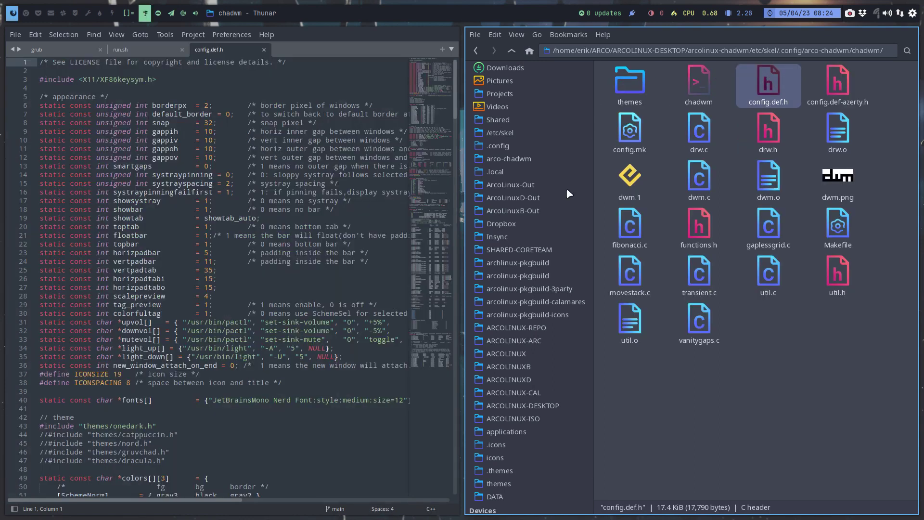
pyautogui.scroll(-10, 188, 348)
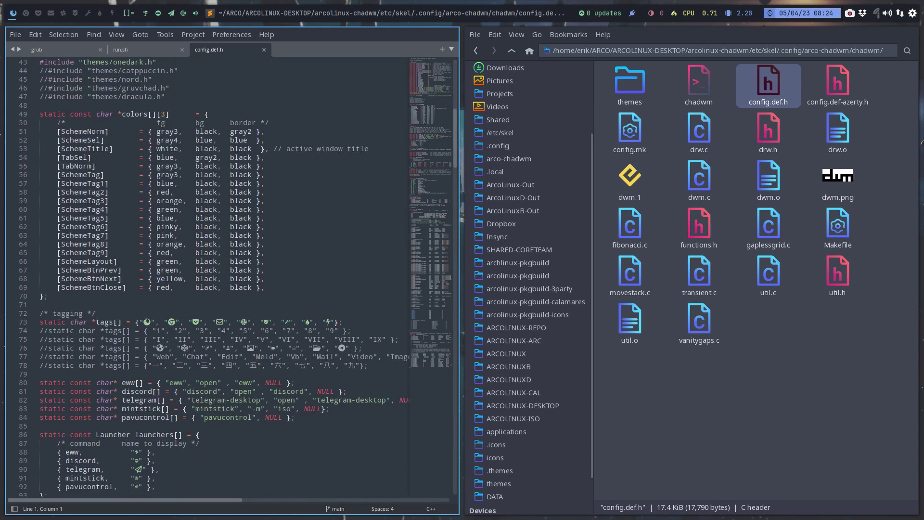
# Search config.def.h for XK_d instead of the previous term mango.
pyautogui.hotkey('ctrl', 'f')
pyautogui.write('mango')
pyautogui.scroll(-20, 208, 350)
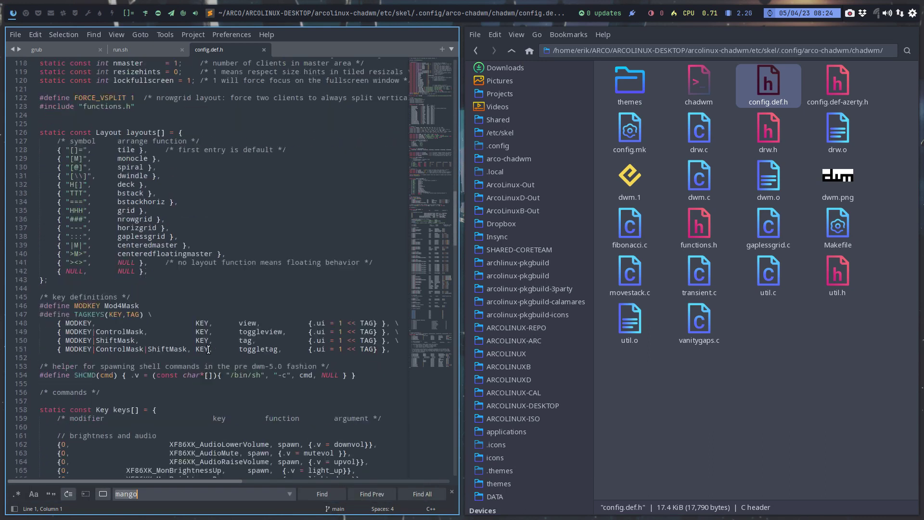
pyautogui.scroll(2, 208, 348)
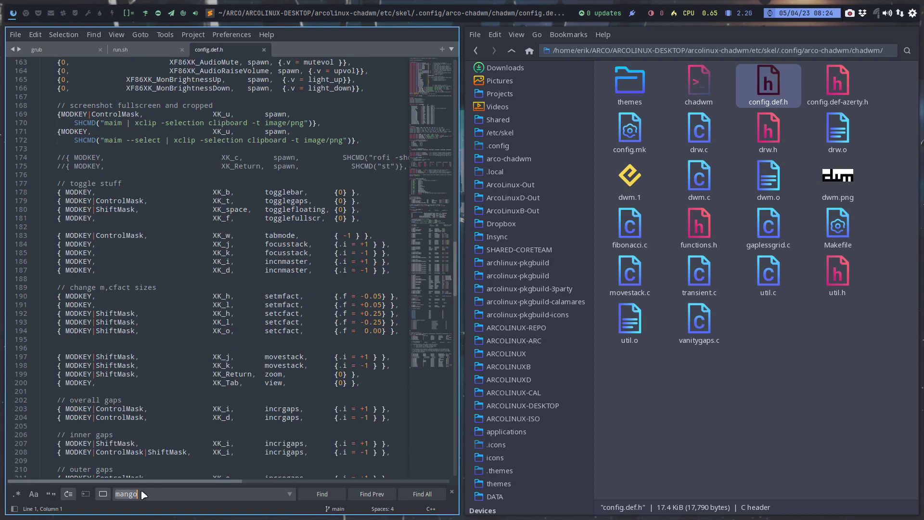
pyautogui.hotkey('ctrl', 'a')
pyautogui.write('X')
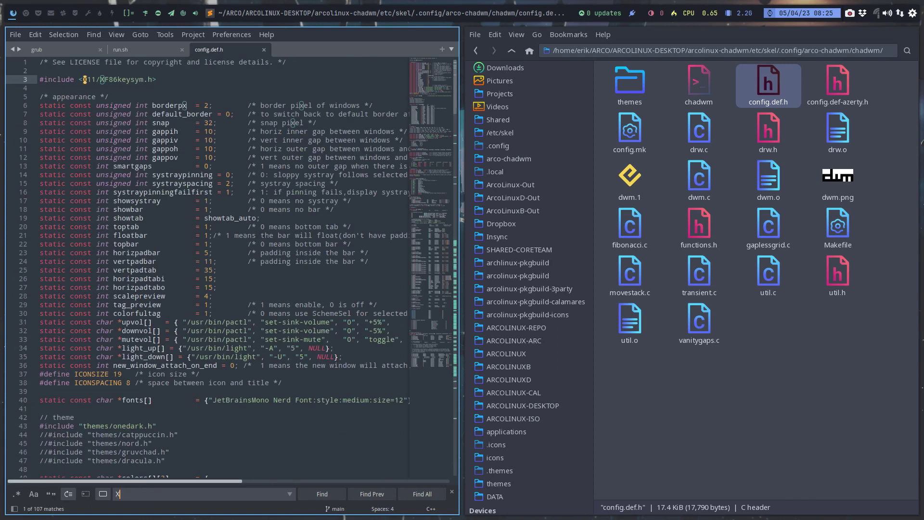
pyautogui.write('K')
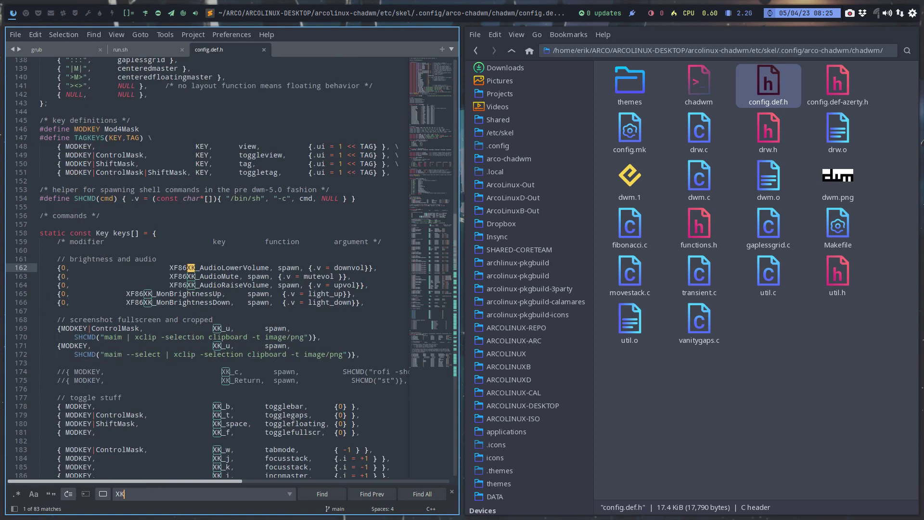
pyautogui.write('_d')
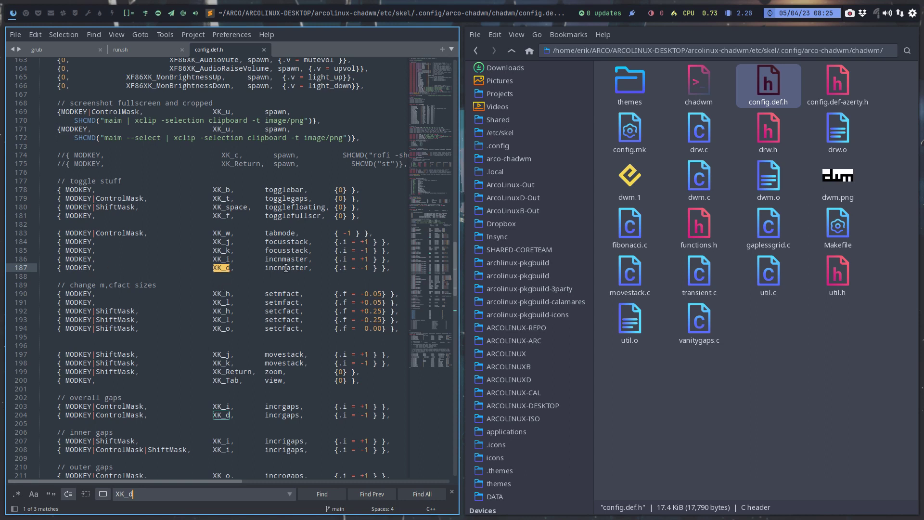
# Cycle through the three XK_d keybinding matches and return Thunar to arco-chadwm.
pyautogui.click(322, 501)
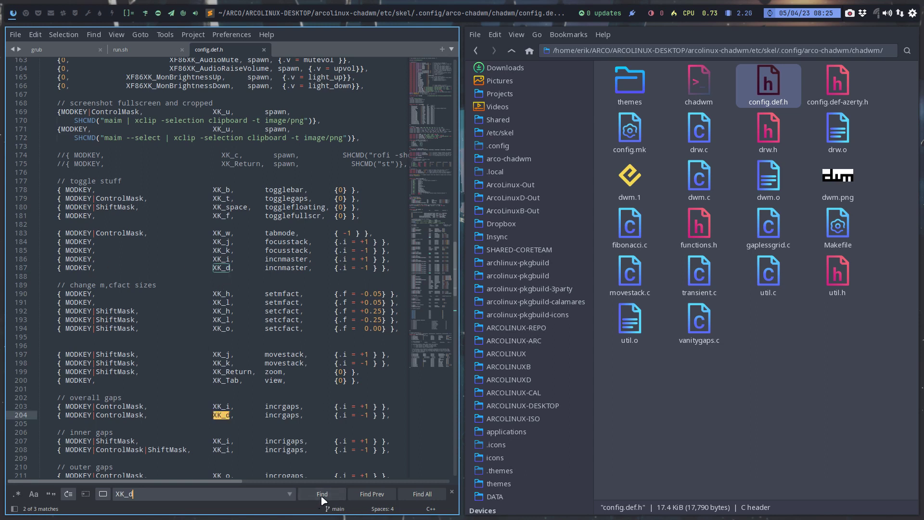
pyautogui.click(322, 495)
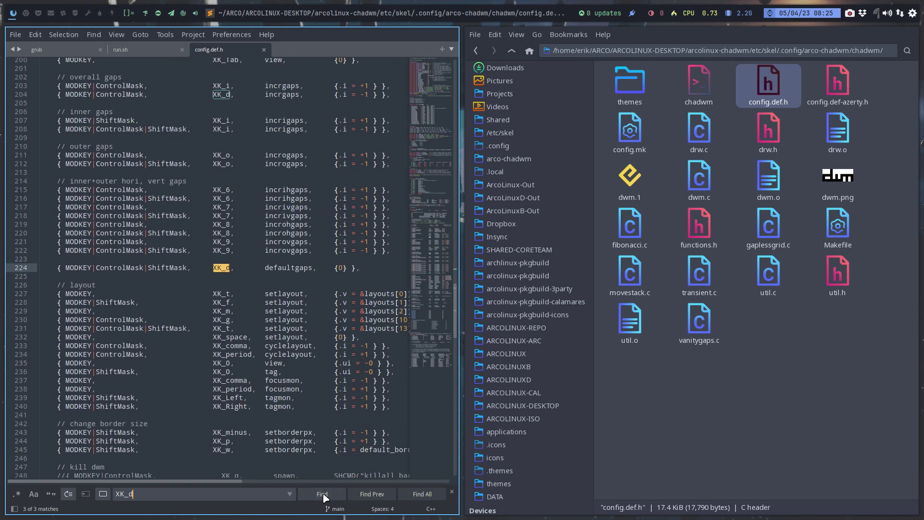
pyautogui.click(322, 494)
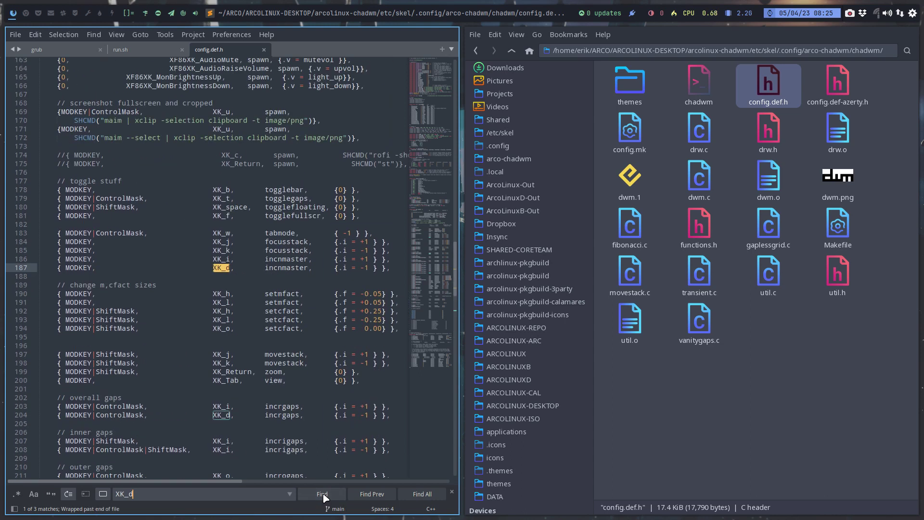
pyautogui.click(323, 494)
pyautogui.click(323, 494)
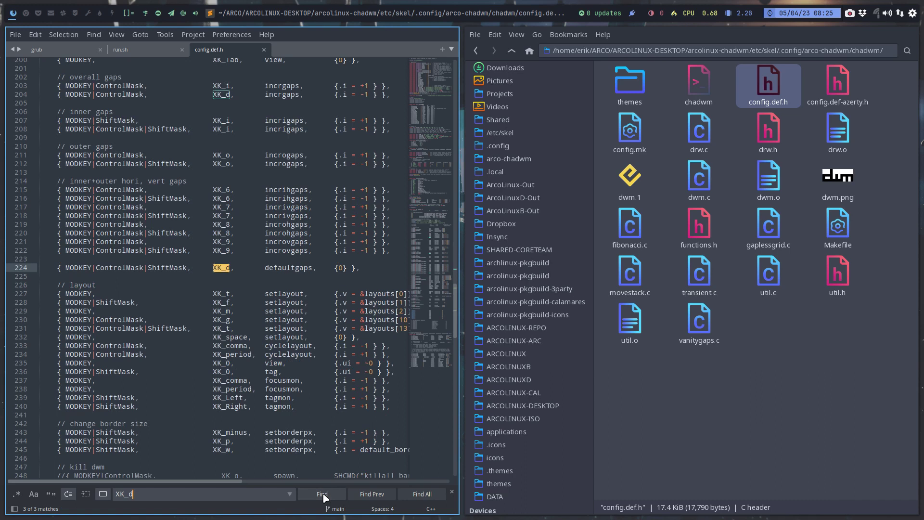
pyautogui.click(511, 51)
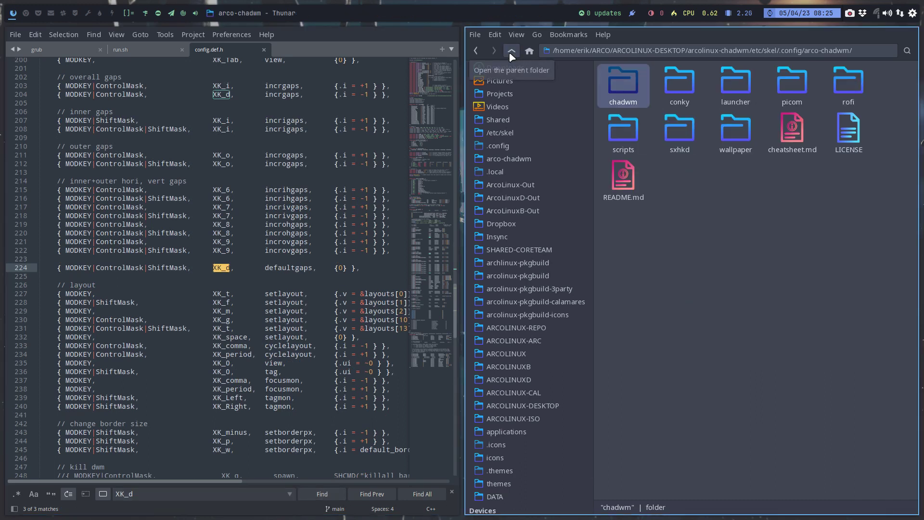
# Open sxhkdrc in Sublime Text and change the search term to rofi.
pyautogui.doubleClick(680, 130)
pyautogui.moveTo(612, 82); pyautogui.dragTo(203, 218)
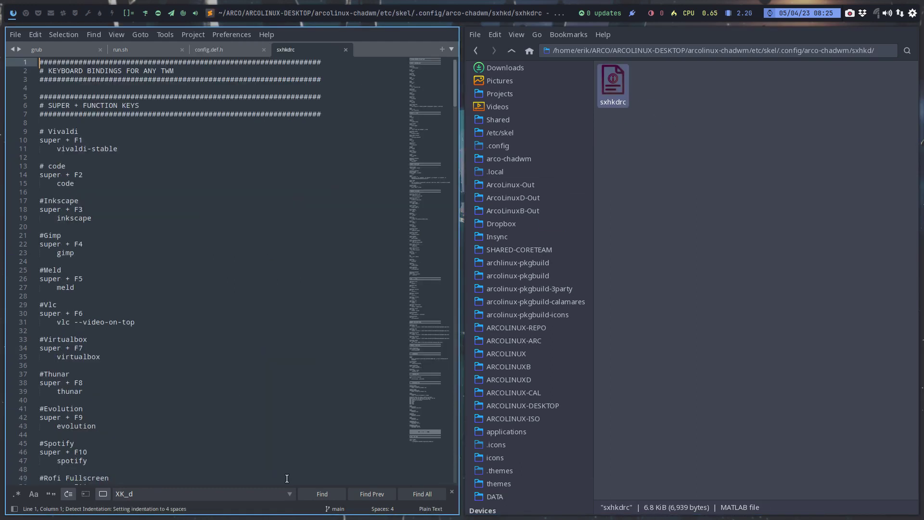
pyautogui.moveTo(140, 491); pyautogui.dragTo(107, 494)
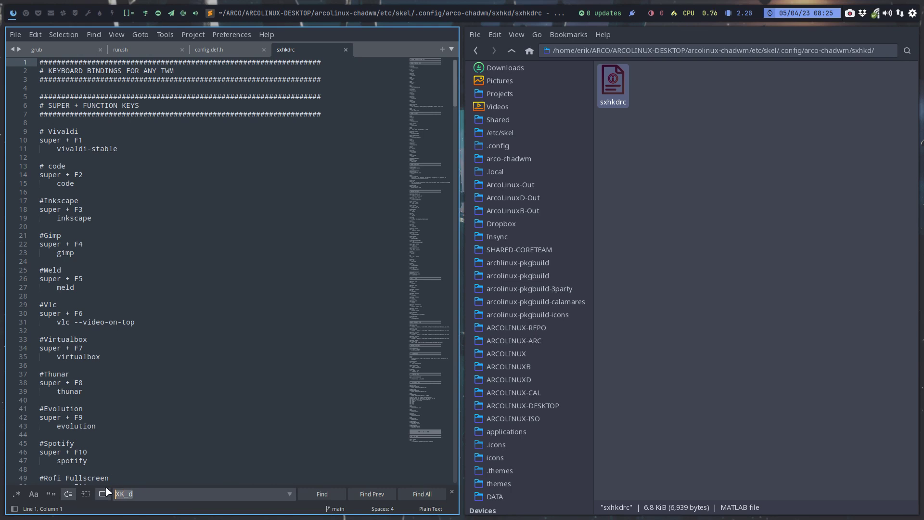
pyautogui.write('rofri')
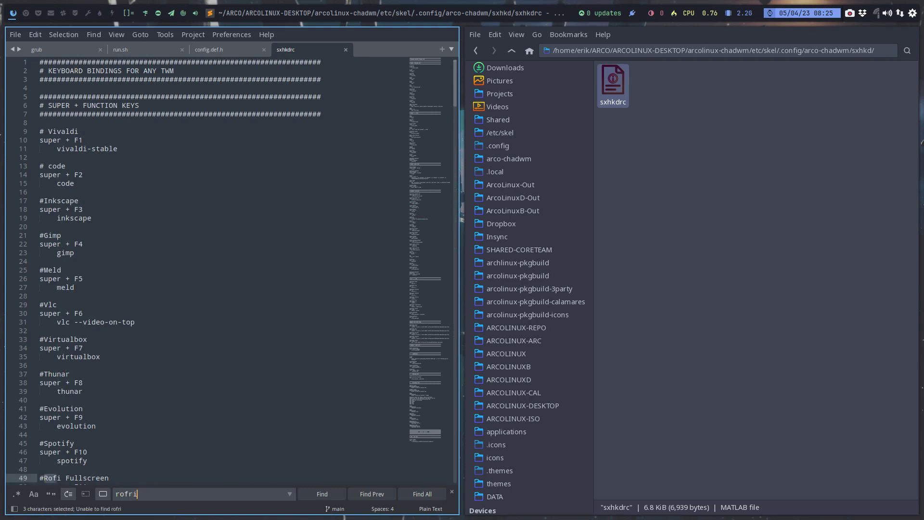
pyautogui.press('BackSpace')
pyautogui.press('BackSpace')
pyautogui.write('i')
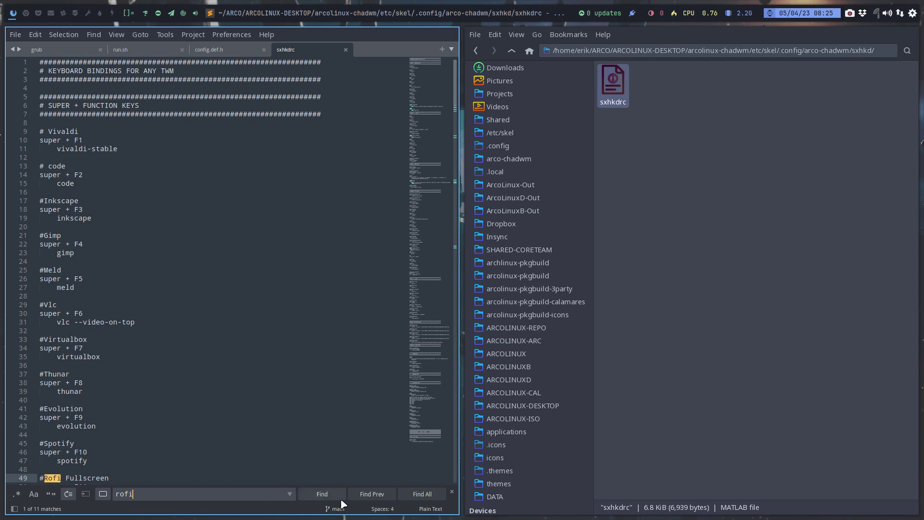
# Step through the rofi matches until reaching line 127.
pyautogui.click(324, 496)
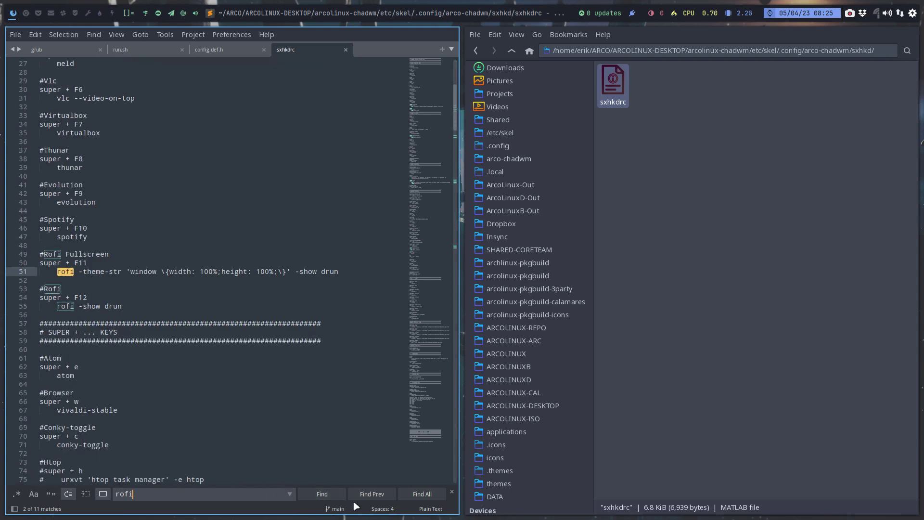
pyautogui.click(326, 499)
pyautogui.click(325, 499)
pyautogui.click(326, 498)
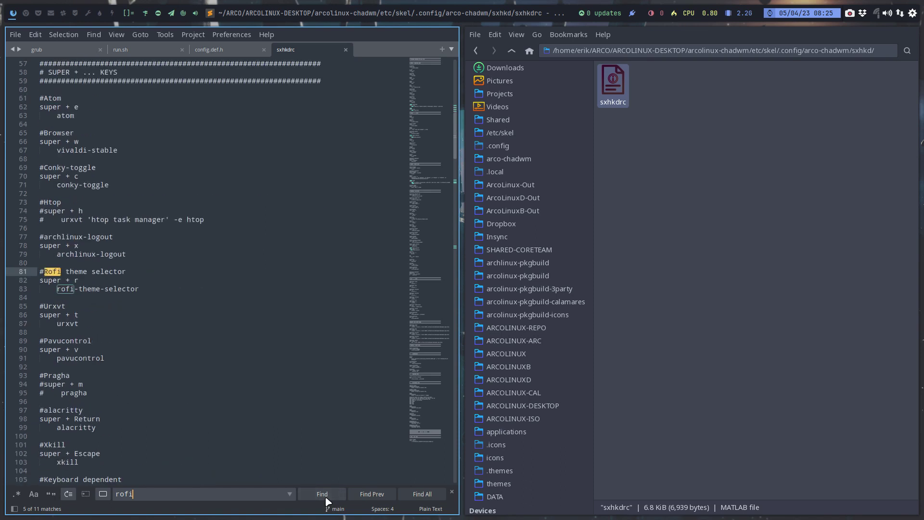
pyautogui.click(326, 501)
pyautogui.click(326, 500)
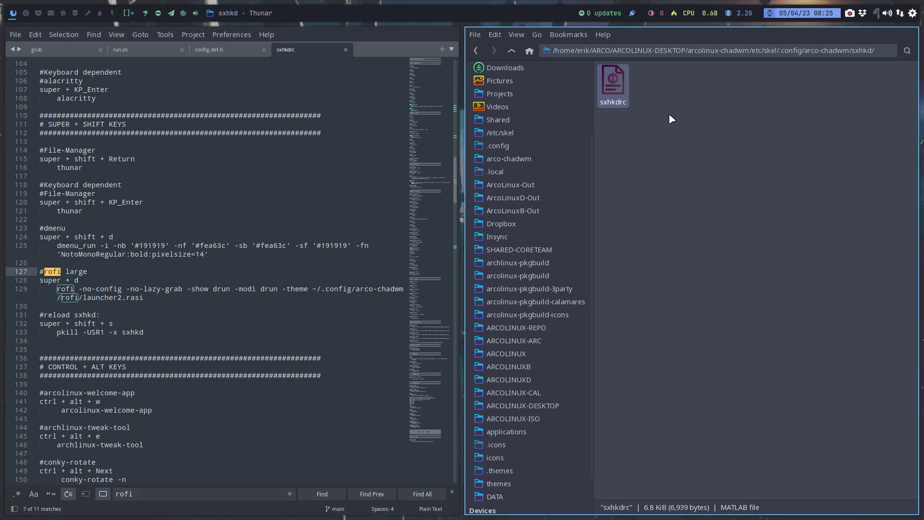
# Select the rofi large launcher command on line 129.
pyautogui.click(512, 50)
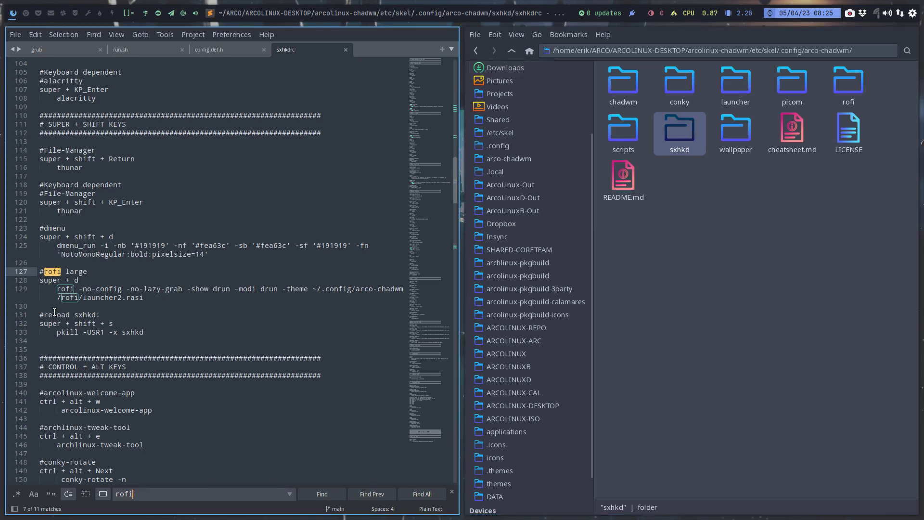
pyautogui.moveTo(57, 289); pyautogui.dragTo(149, 299)
pyautogui.hotkey('ctrl', 'c')
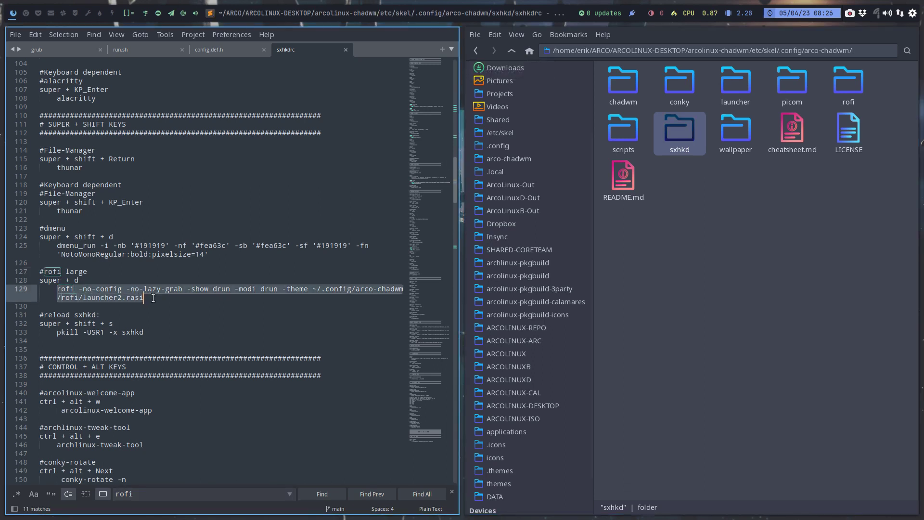
pyautogui.click(25, 13)
# Run the copied rofi command in Alacritty and see launcher2.rasi's 'sa' variable fail to resolve.
pyautogui.press('super+Return')
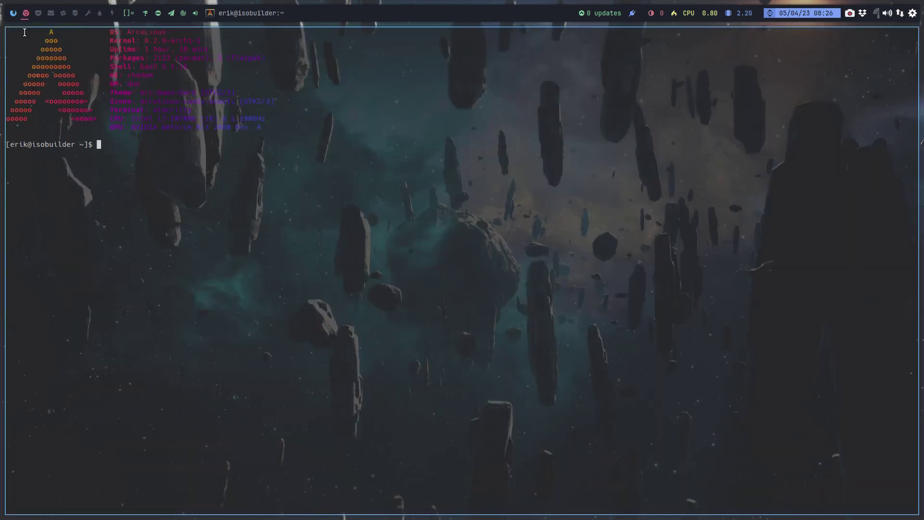
pyautogui.hotkey('ctrl', 'shift', 'v')
pyautogui.press('Return')
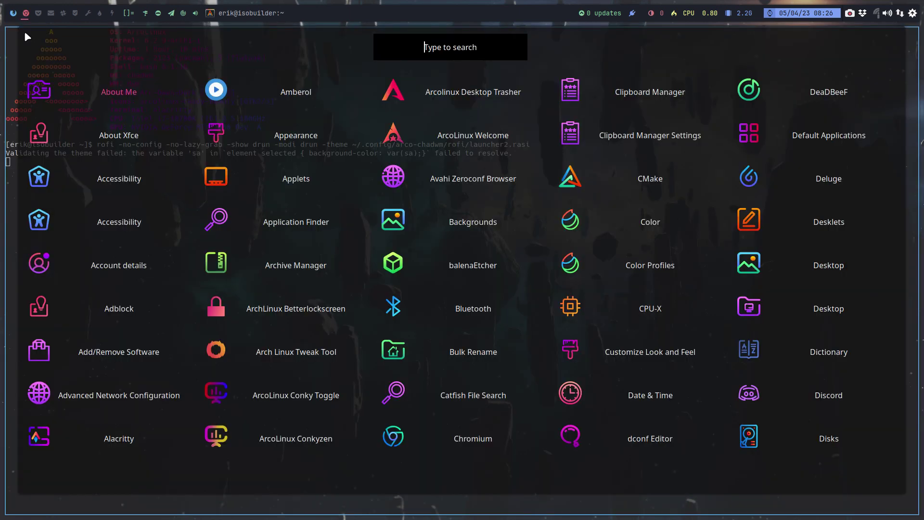
pyautogui.press('Escape')
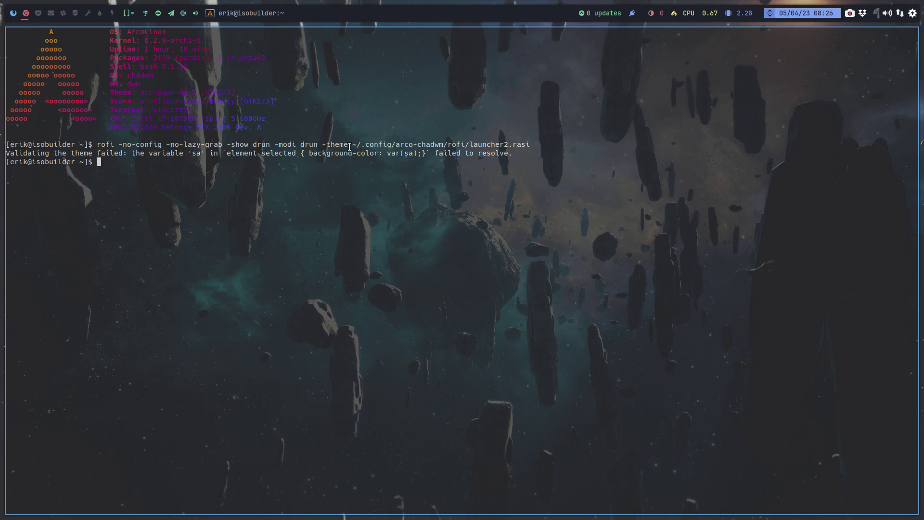
pyautogui.moveTo(530, 145); pyautogui.dragTo(353, 145)
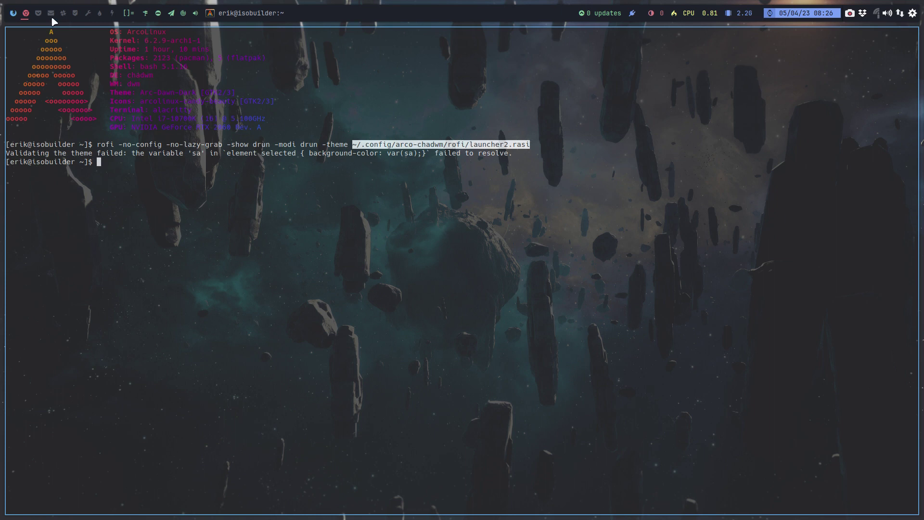
pyautogui.click(9, 14)
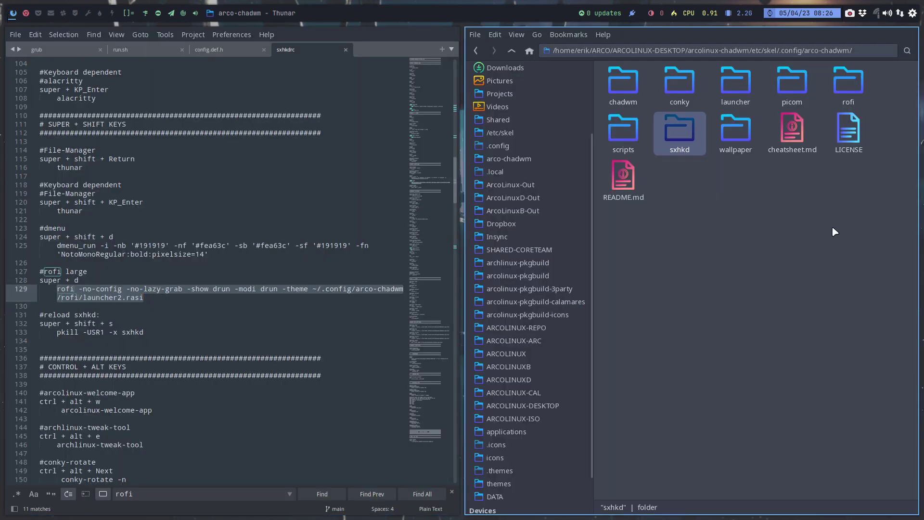
# Inspect the rofi folder's launcher2.rasi and its themes folder.
pyautogui.doubleClick(849, 82)
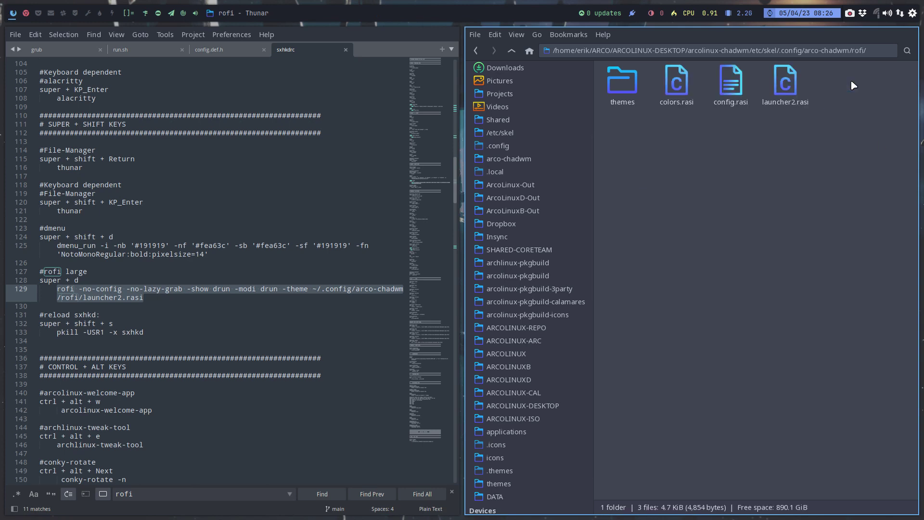
pyautogui.click(26, 13)
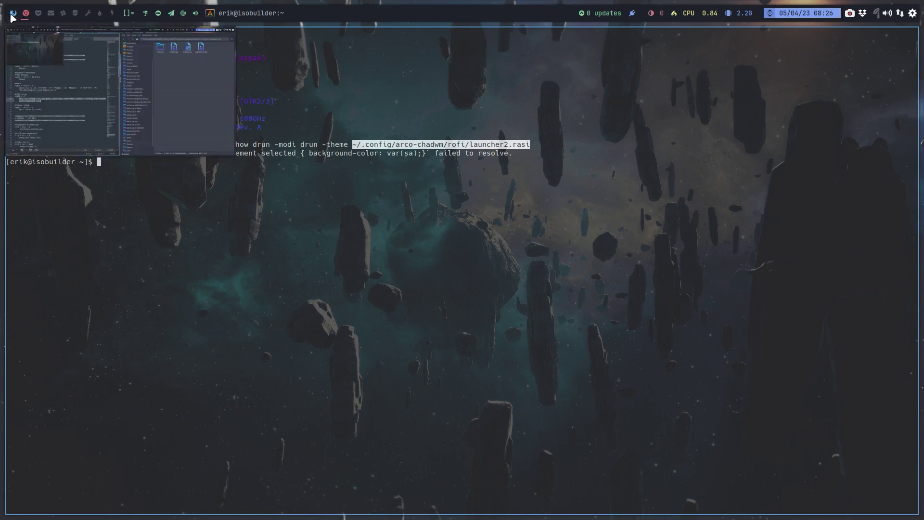
pyautogui.click(13, 13)
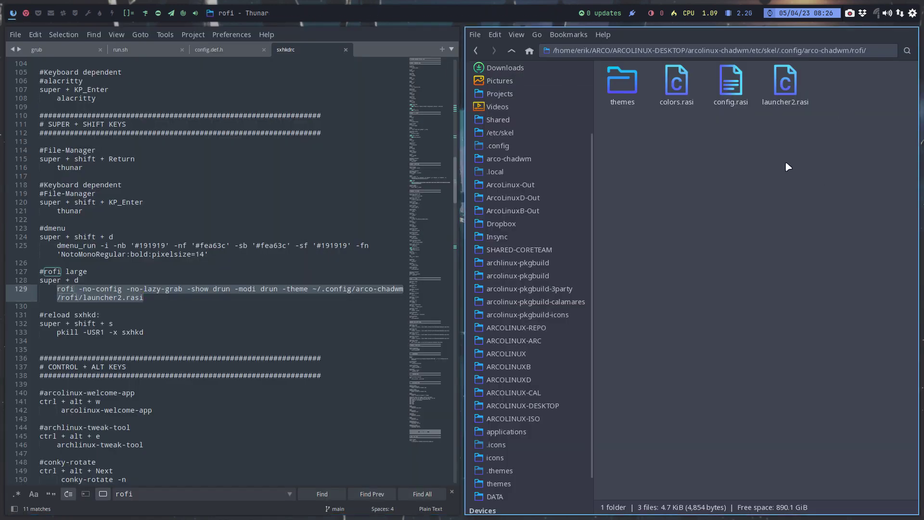
pyautogui.click(784, 83)
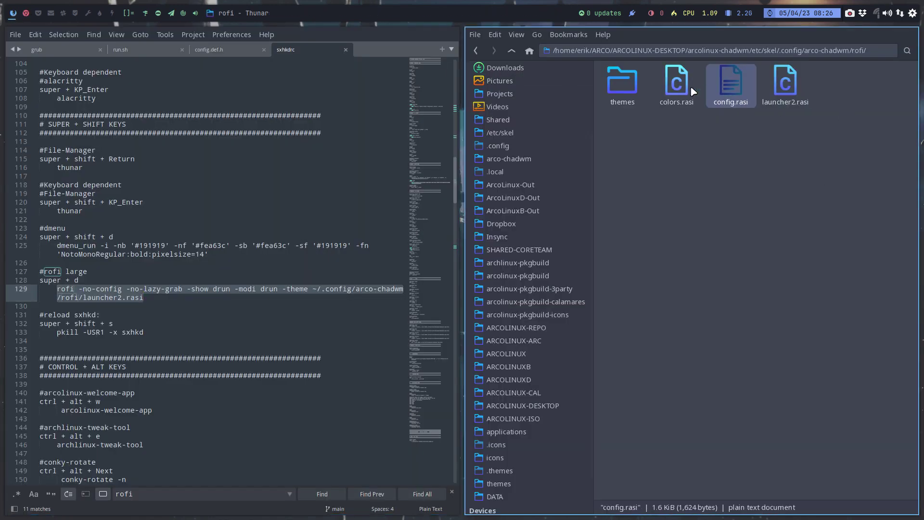
pyautogui.click(614, 91)
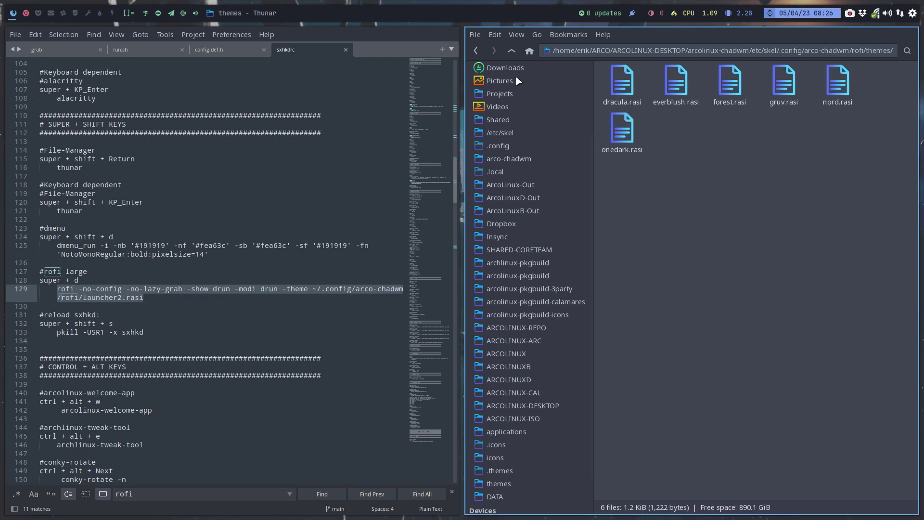
# Select the rofi folder in arco-chadwm, then open ARCOLINUX-DESKTOP's arcolinux-awesome folder.
pyautogui.click(511, 51)
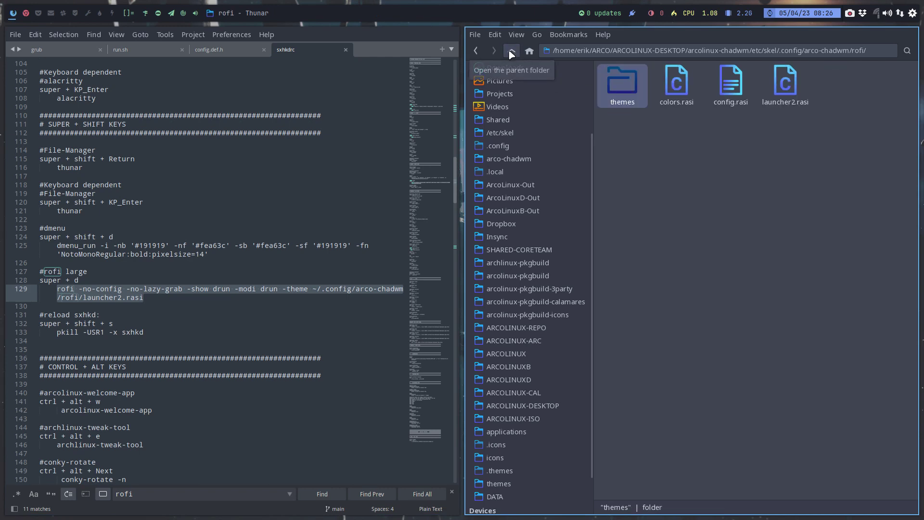
pyautogui.click(511, 52)
pyautogui.click(848, 84)
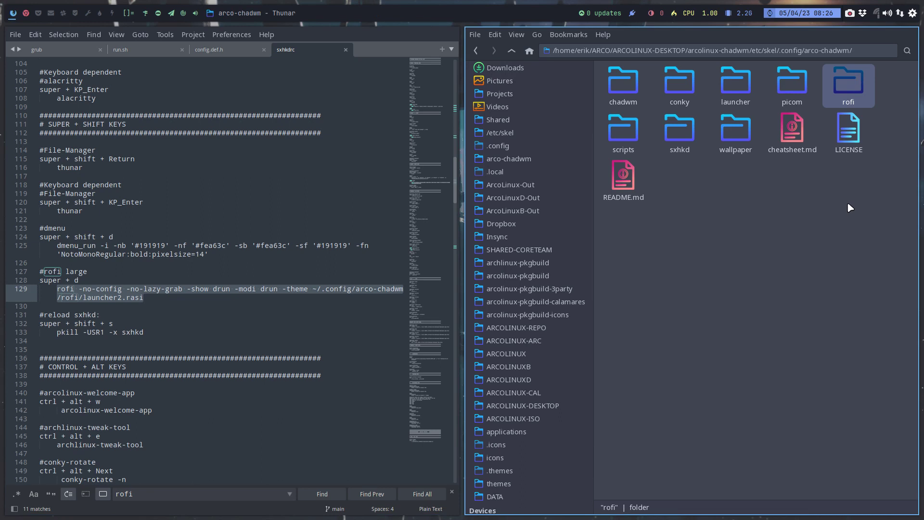
pyautogui.click(536, 406)
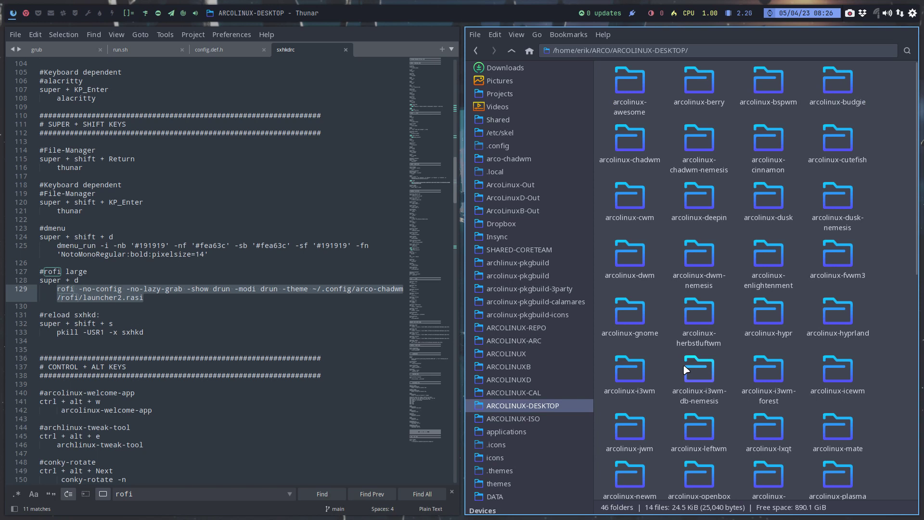
pyautogui.doubleClick(630, 79)
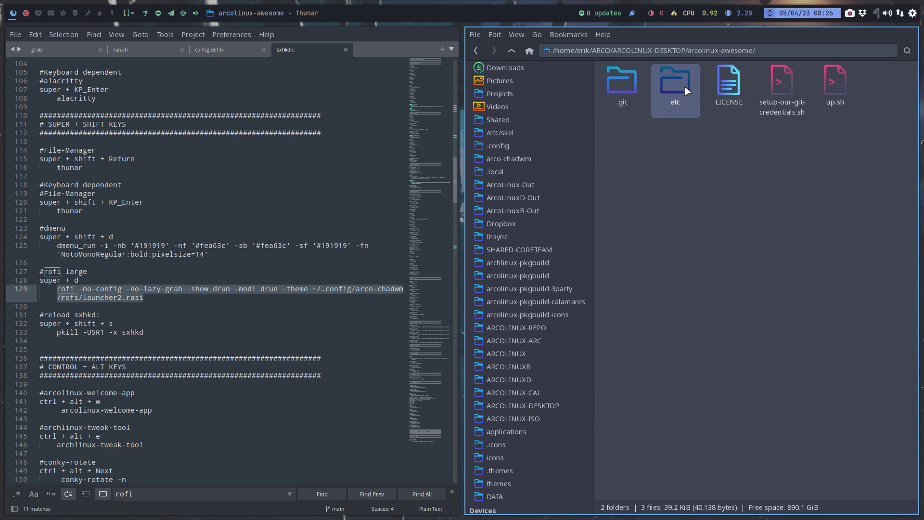
# Paste the rofi folder into arcolinux-awesome's etc/skel/.config/awesome folder.
pyautogui.doubleClick(686, 92)
pyautogui.doubleClick(615, 94)
pyautogui.doubleClick(614, 95)
pyautogui.doubleClick(610, 97)
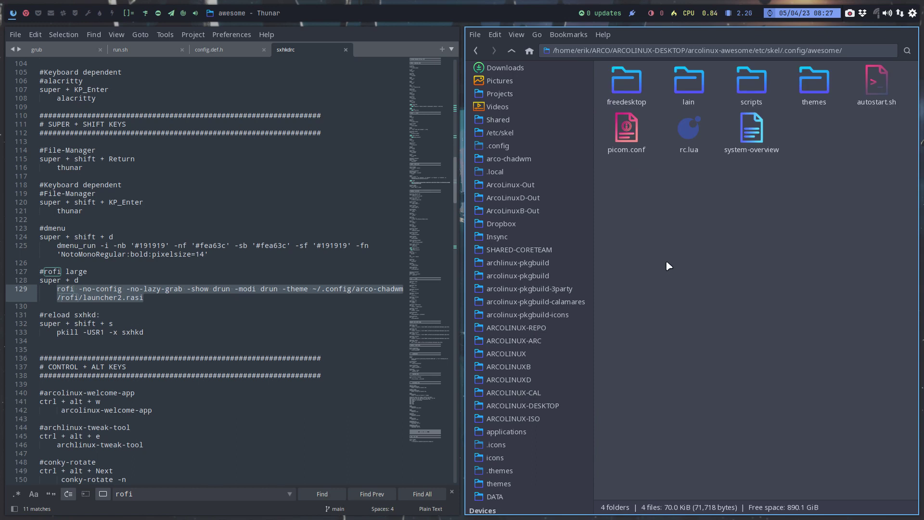
pyautogui.hotkey('ctrl', 'v')
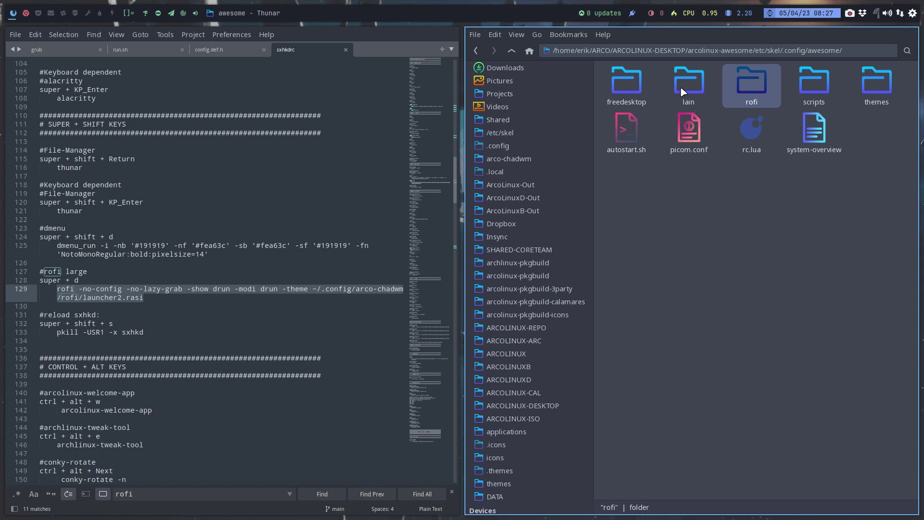
# Peek into the awesome config's scripts and themes folders.
pyautogui.doubleClick(810, 89)
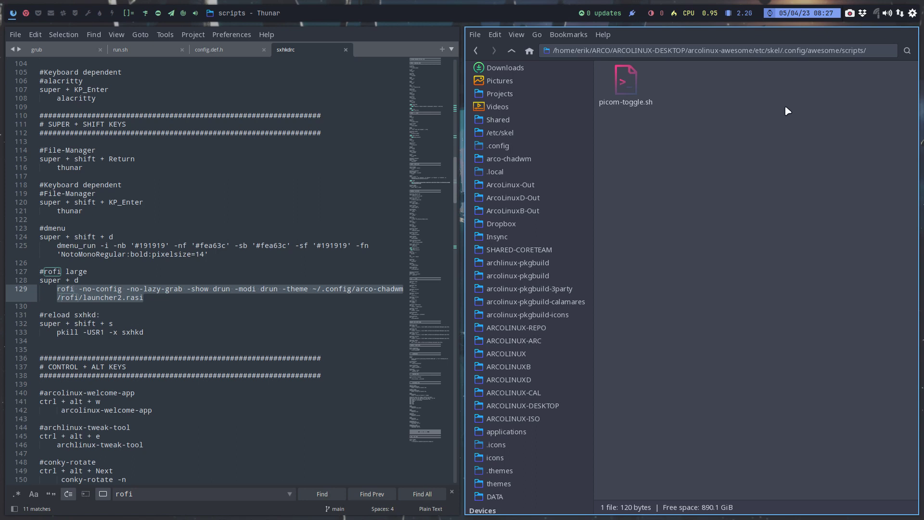
pyautogui.click(514, 53)
pyautogui.doubleClick(878, 91)
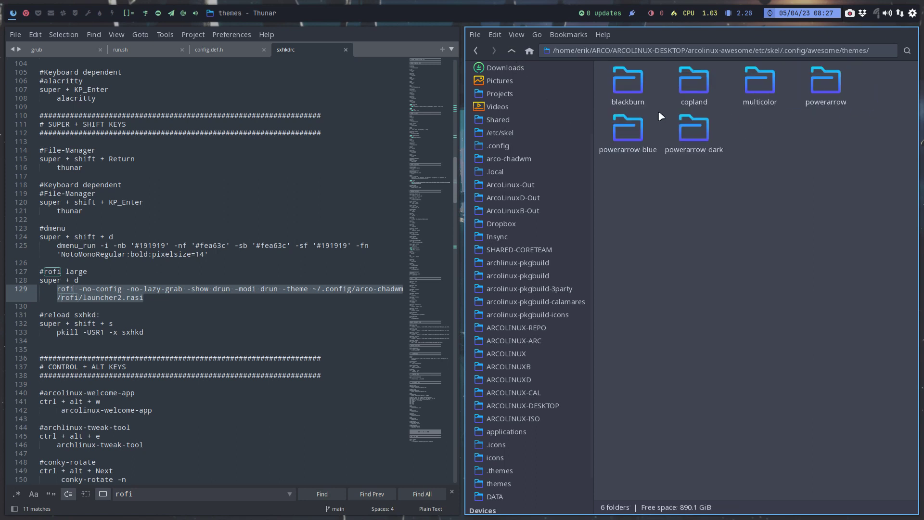
pyautogui.click(512, 50)
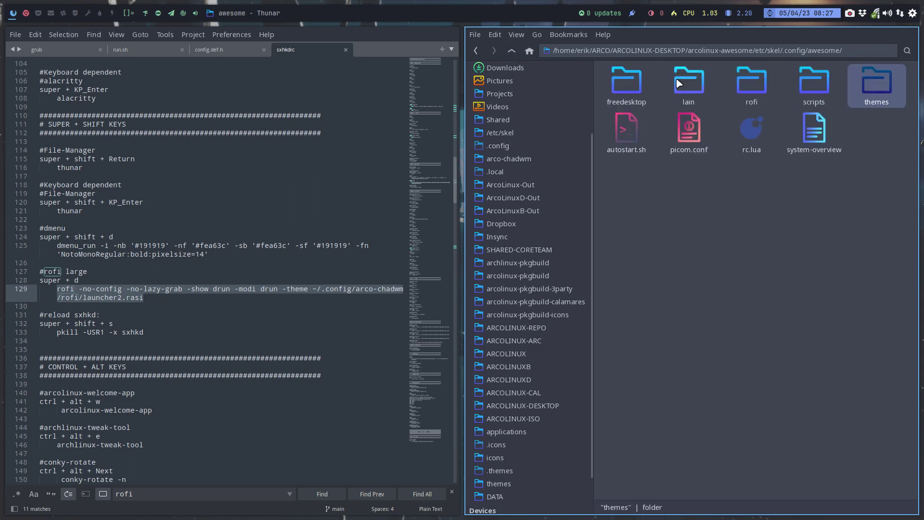
pyautogui.rightClick(653, 327)
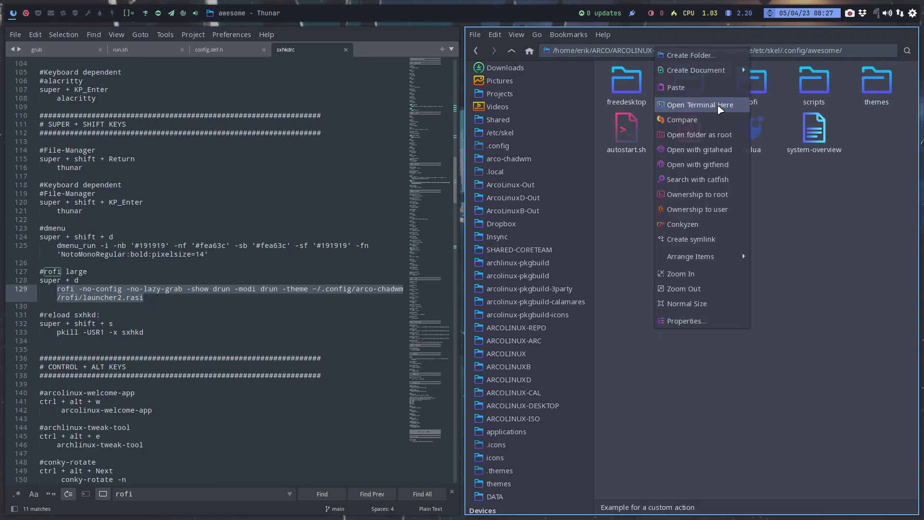
pyautogui.click(719, 107)
pyautogui.write('rg sxhk')
pyautogui.press('Return')
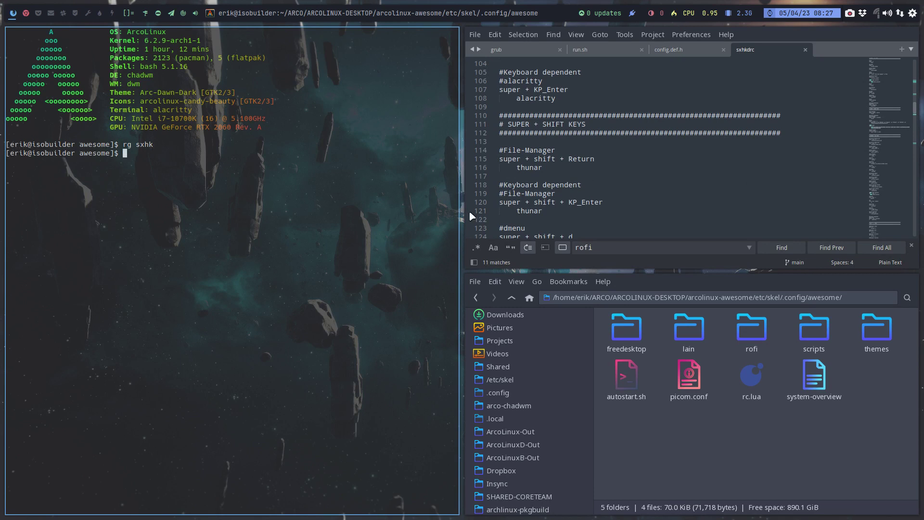
pyautogui.press('super+q')
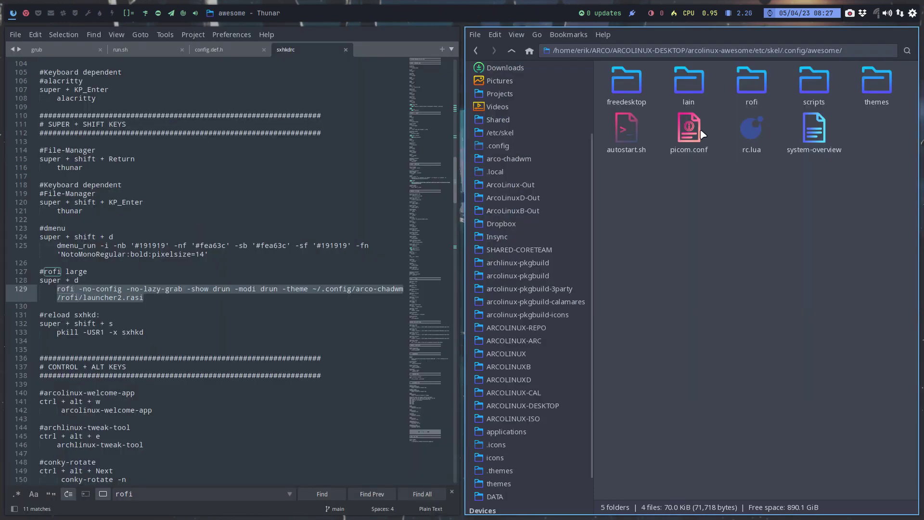
pyautogui.moveTo(758, 131); pyautogui.dragTo(232, 162)
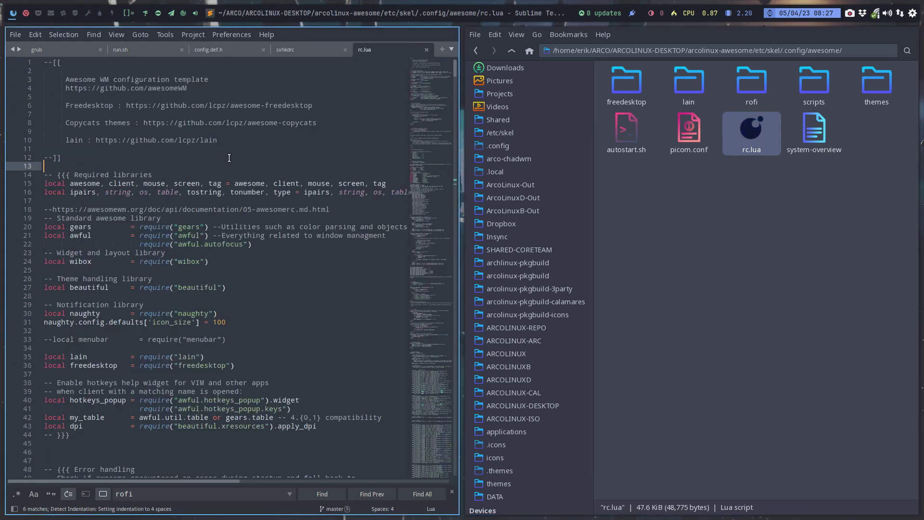
# Find dmenu in rc.lua and select the modkey Shift d dmenu binding block.
pyautogui.scroll(-20, 233, 164)
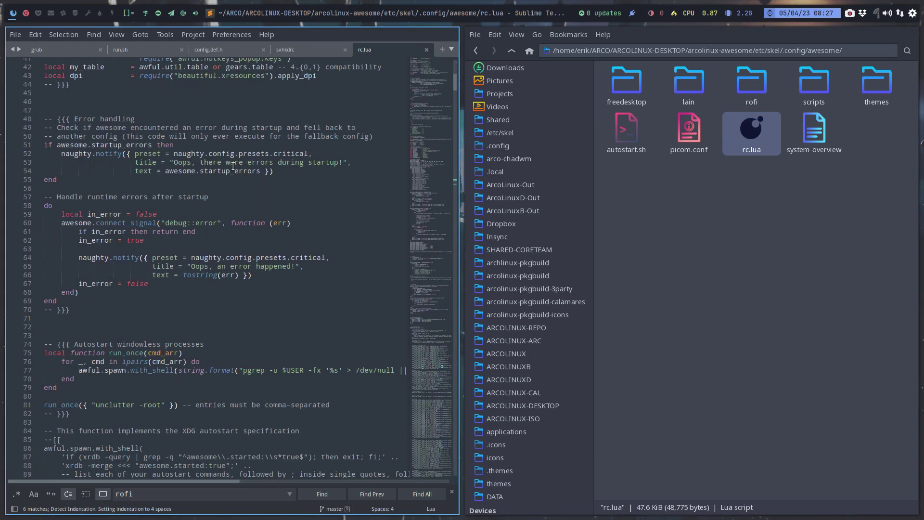
pyautogui.hotkey('ctrl', 'f')
pyautogui.write('dmenu')
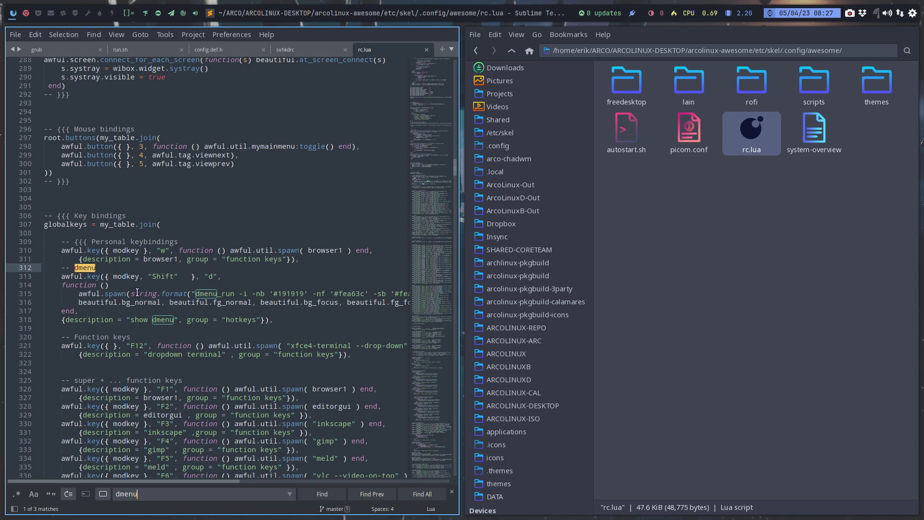
pyautogui.moveTo(284, 321); pyautogui.dragTo(2, 273)
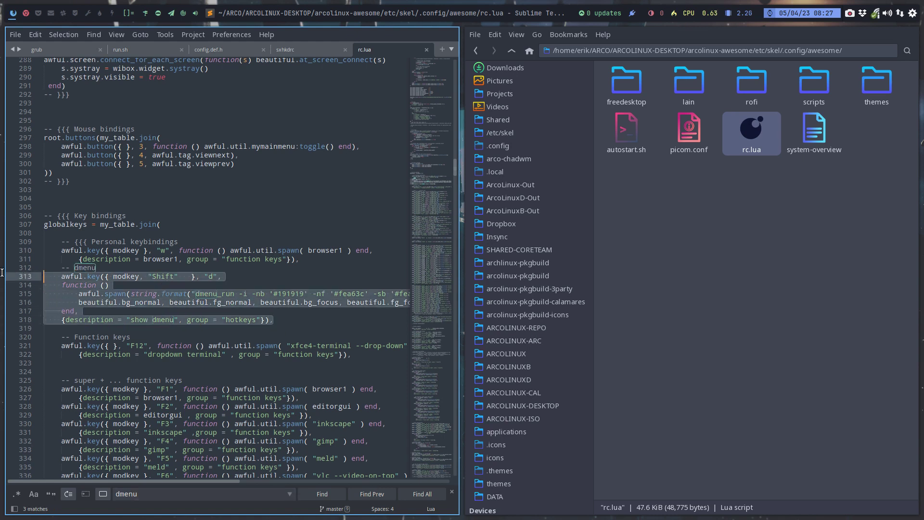
# Duplicate the dmenu binding below itself, remove Shift from the copy, and save rc.lua.
pyautogui.hotkey('ctrl', 'c')
pyautogui.press('Right')
pyautogui.press('Down')
pyautogui.press('Return')
pyautogui.press('Return')
pyautogui.press('Up')
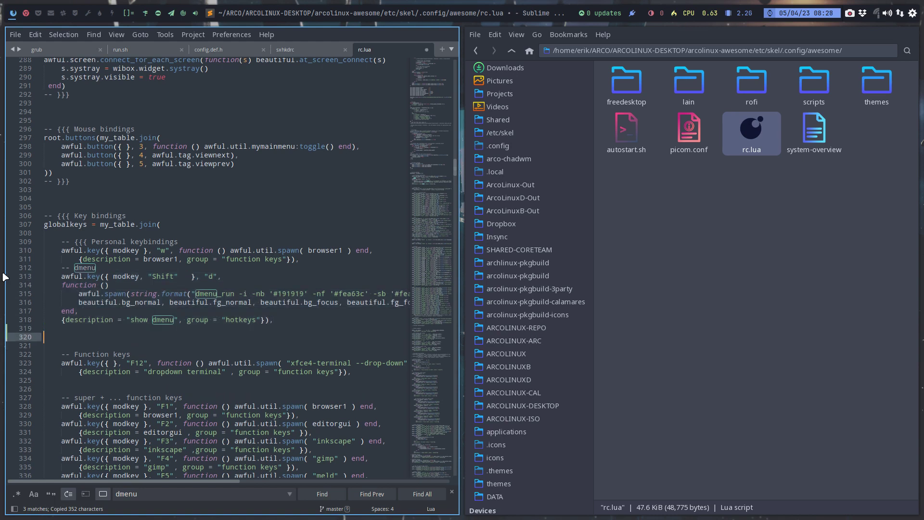
pyautogui.hotkey('ctrl', 'v')
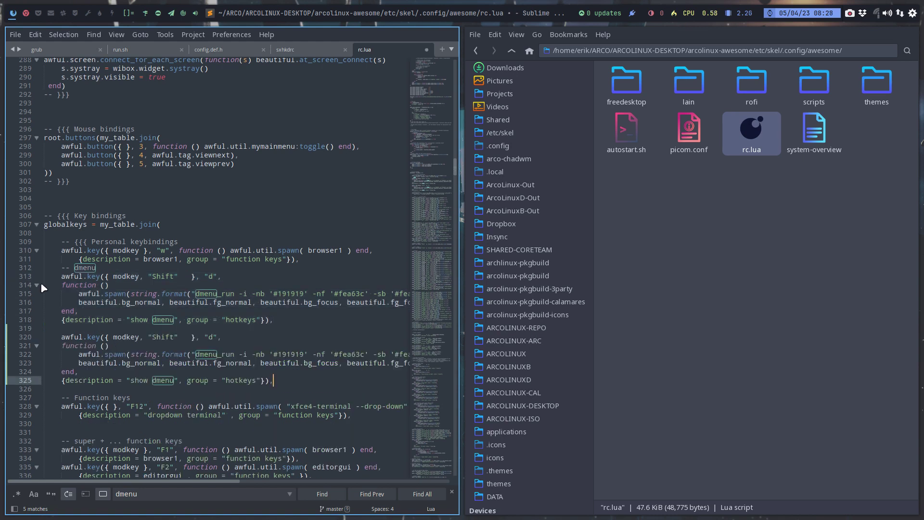
pyautogui.doubleClick(169, 338)
pyautogui.press('BackSpace')
pyautogui.press('BackSpace')
pyautogui.press('BackSpace')
pyautogui.press('BackSpace')
pyautogui.hotkey('ctrl', 's')
# Delete the extra space after modkey on line 320 and save rc.lua again.
pyautogui.scroll(-2, 188, 342)
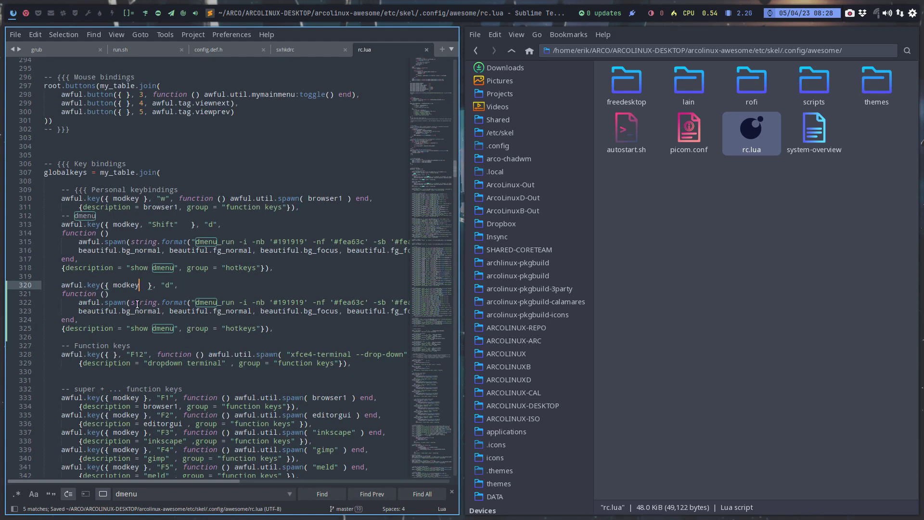
pyautogui.doubleClick(121, 285)
pyautogui.moveTo(128, 303)
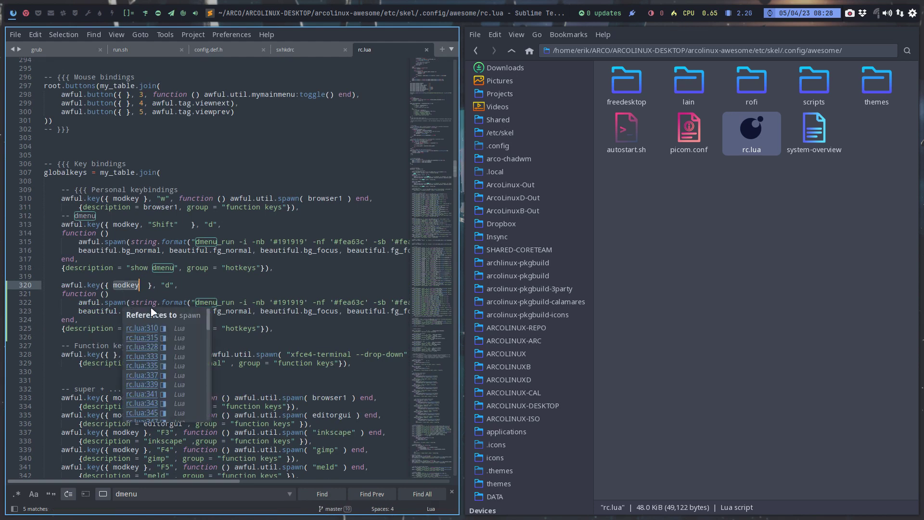
pyautogui.click(147, 285)
pyautogui.press('BackSpace')
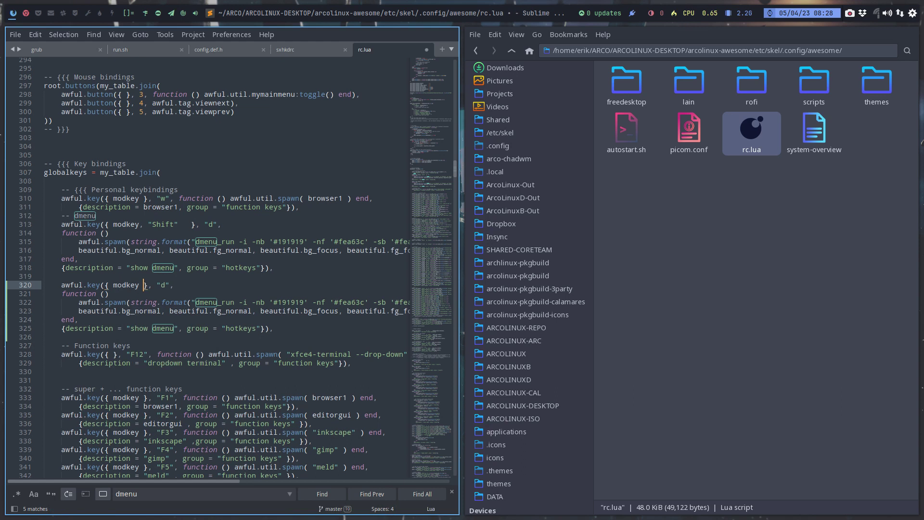
pyautogui.hotkey('ctrl', 's')
pyautogui.click(296, 50)
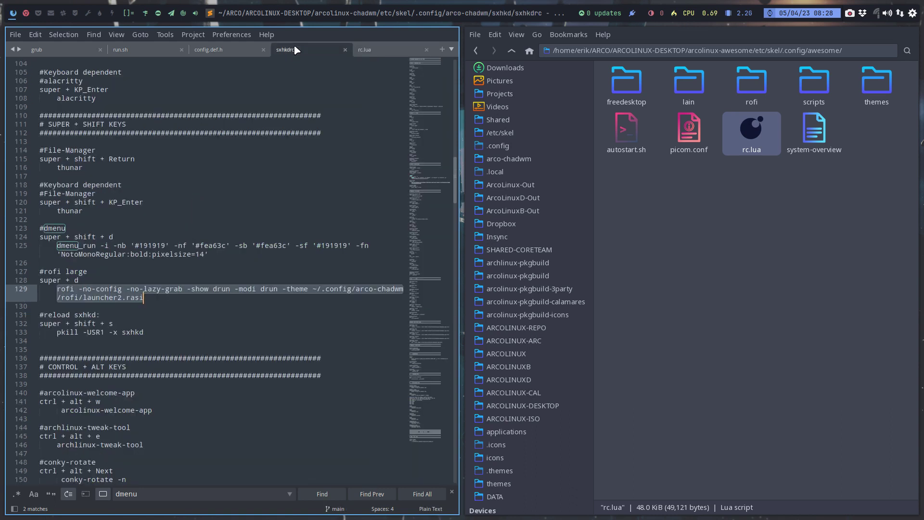
# Copy the rofi large command from sxhkdrc, select rc.lua's dmenu_run text, and go fullscreen.
pyautogui.hotkey('ctrl', 'c')
pyautogui.click(373, 50)
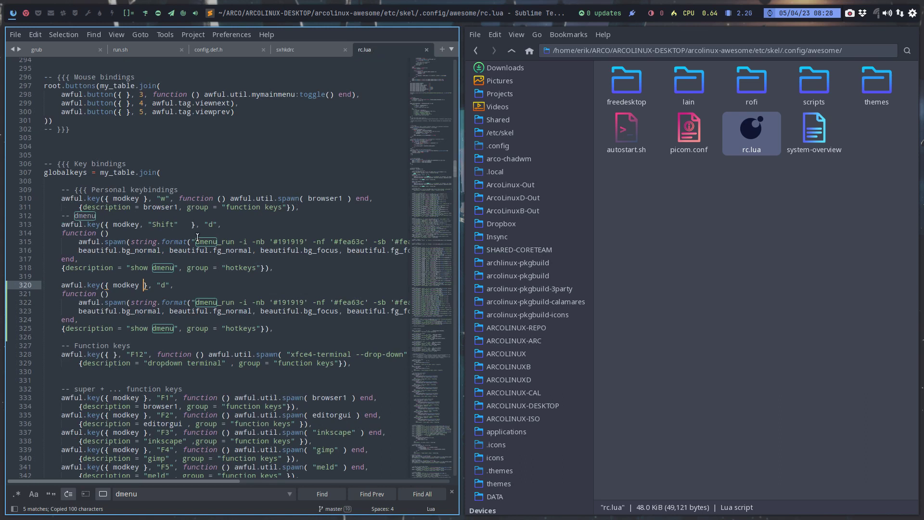
pyautogui.moveTo(195, 239); pyautogui.dragTo(271, 241)
pyautogui.press('super+f')
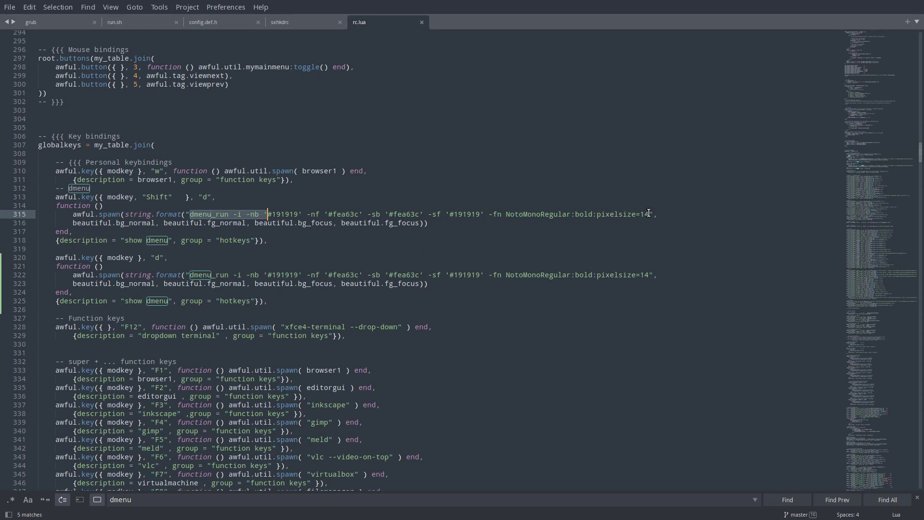
# Replace line 315's dmenu_run string with the quoted rofi launcher2.rasi command and save rc.lua.
pyautogui.moveTo(650, 212); pyautogui.dragTo(187, 215)
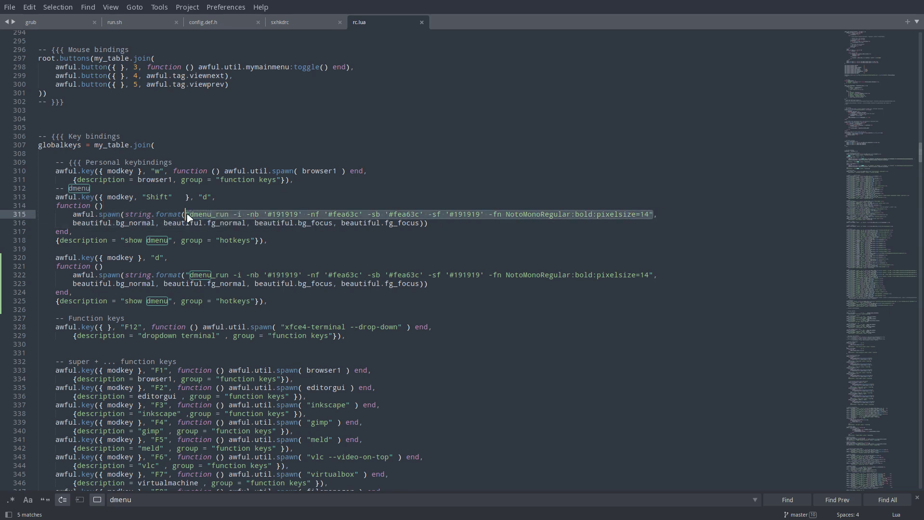
pyautogui.hotkey('ctrl', 'v')
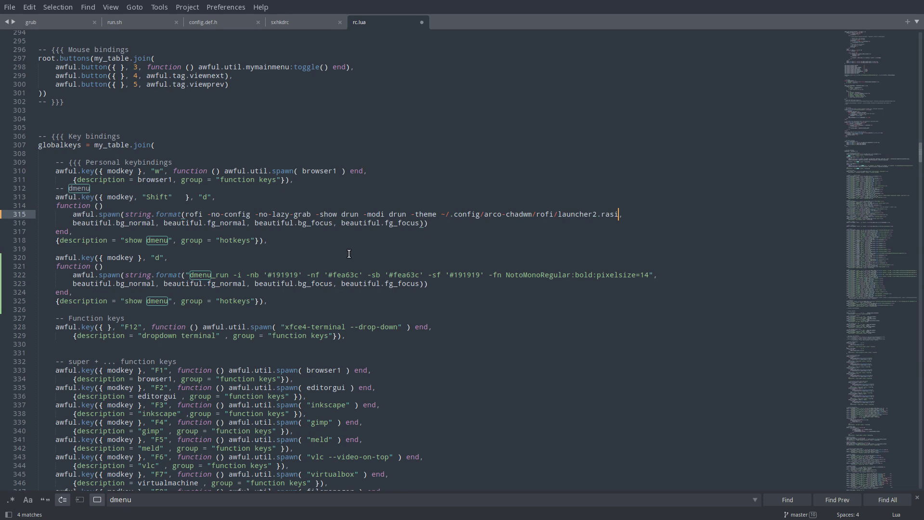
pyautogui.write('"')
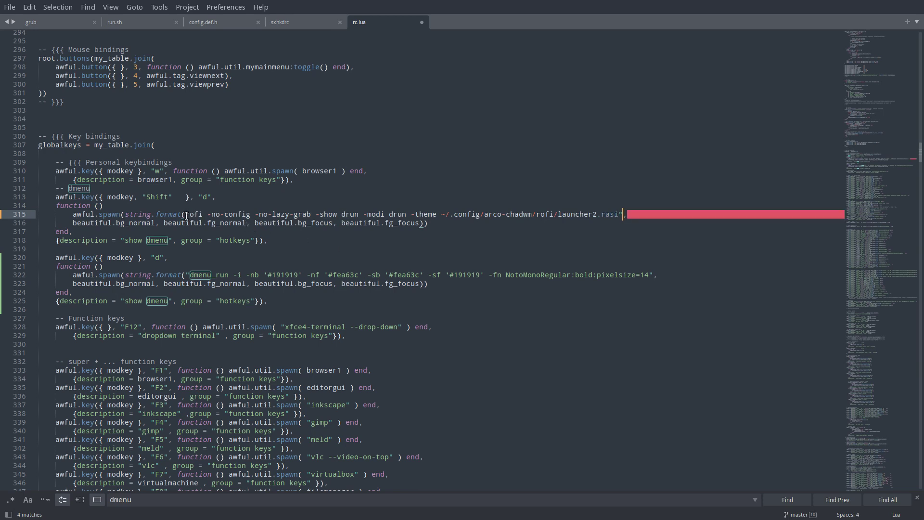
pyautogui.click(186, 214)
pyautogui.write('"')
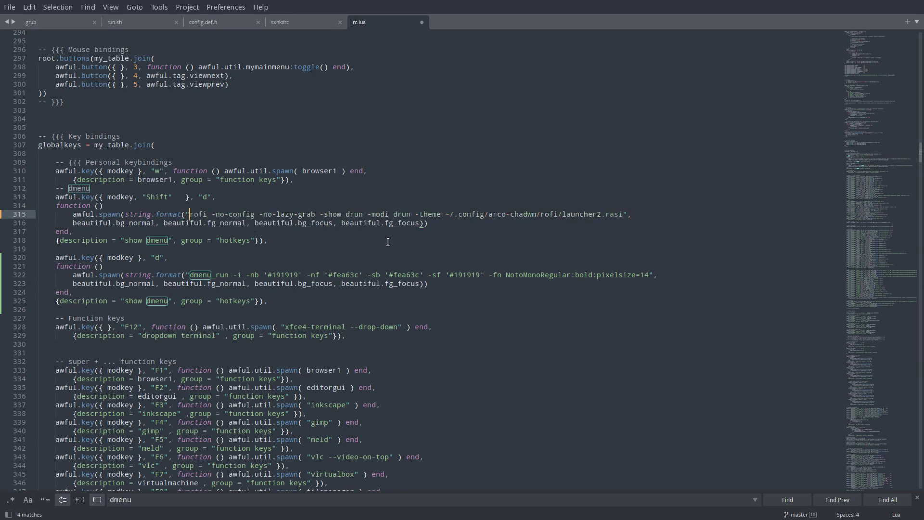
pyautogui.hotkey('ctrl', 's')
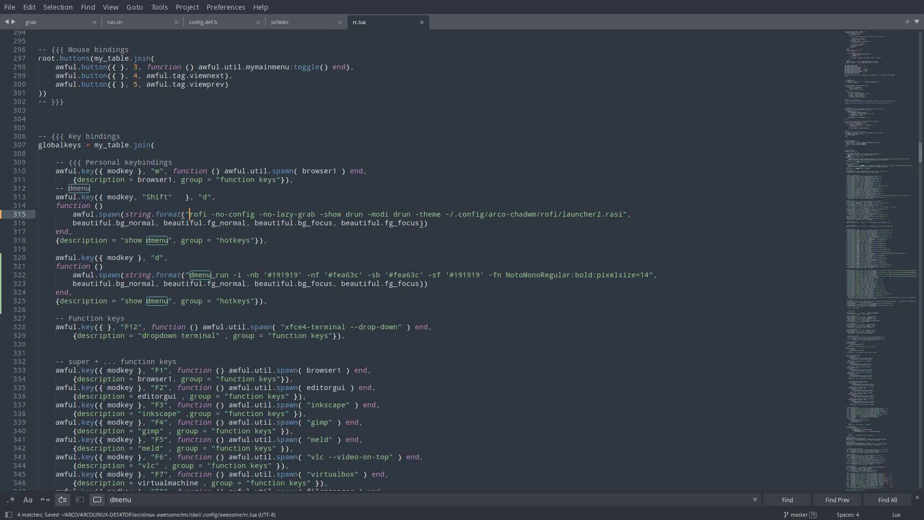
pyautogui.doubleClick(525, 214)
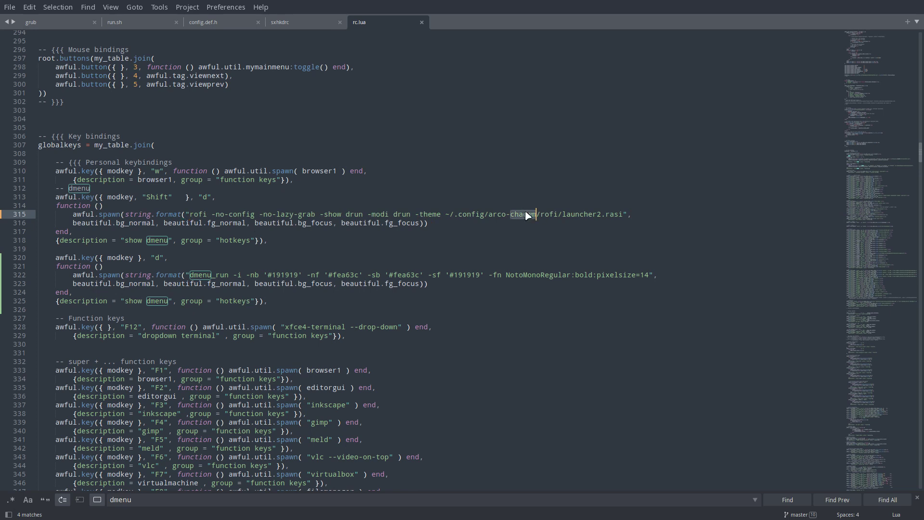
pyautogui.press('super+f')
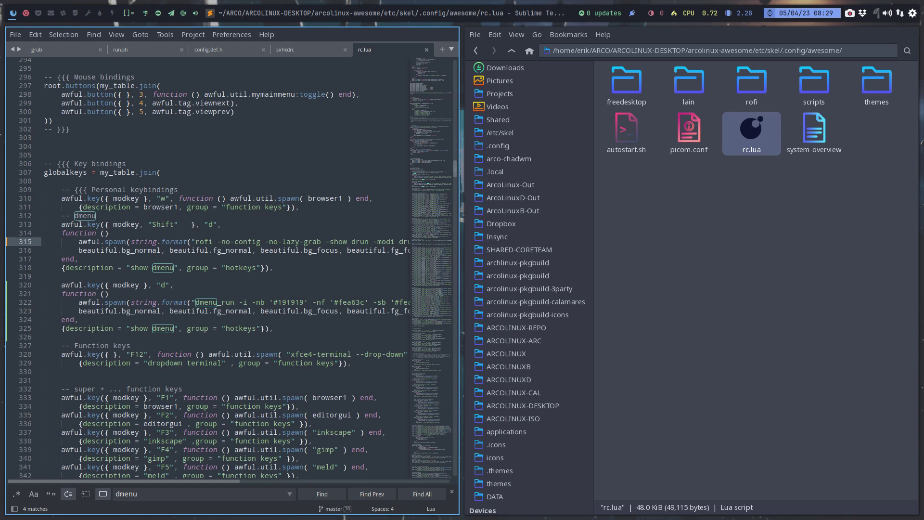
# Change arco-chadwm to awesome in line 315's theme path and save.
pyautogui.press('super+f')
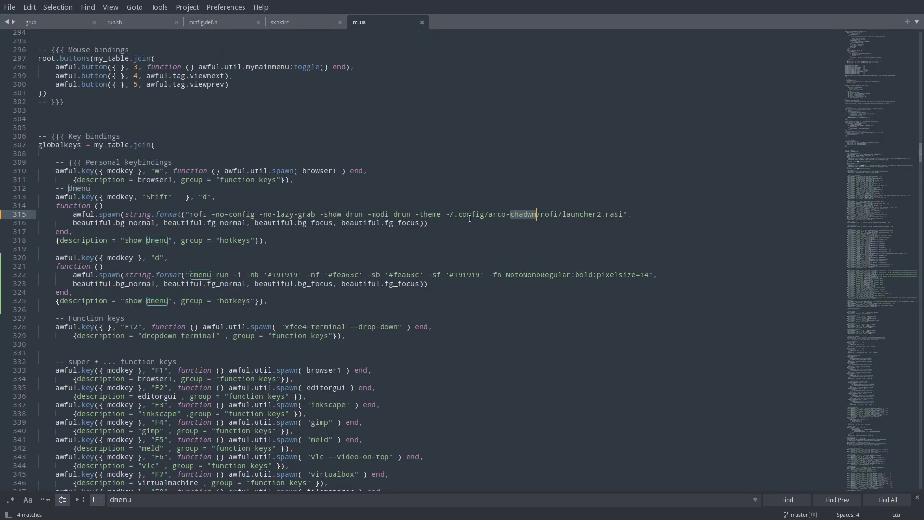
pyautogui.moveTo(488, 214); pyautogui.dragTo(537, 219)
pyautogui.write('awesome')
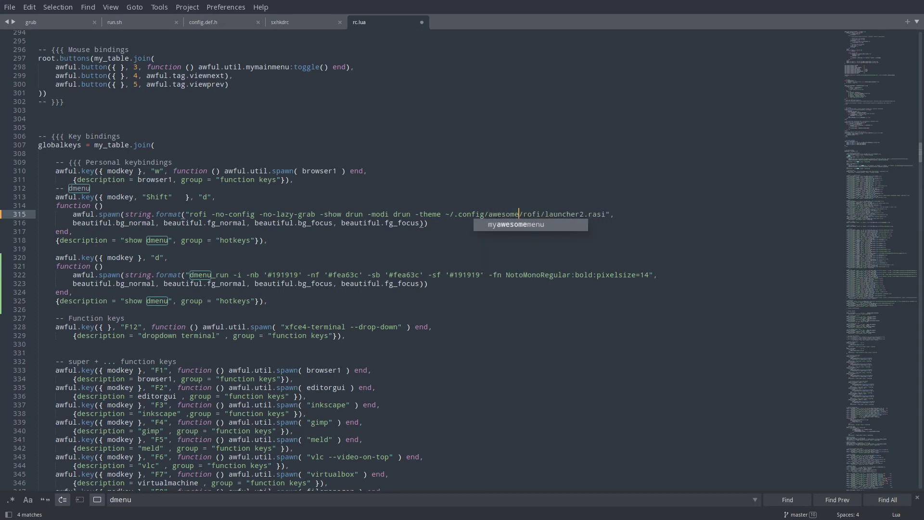
pyautogui.hotkey('ctrl', 's')
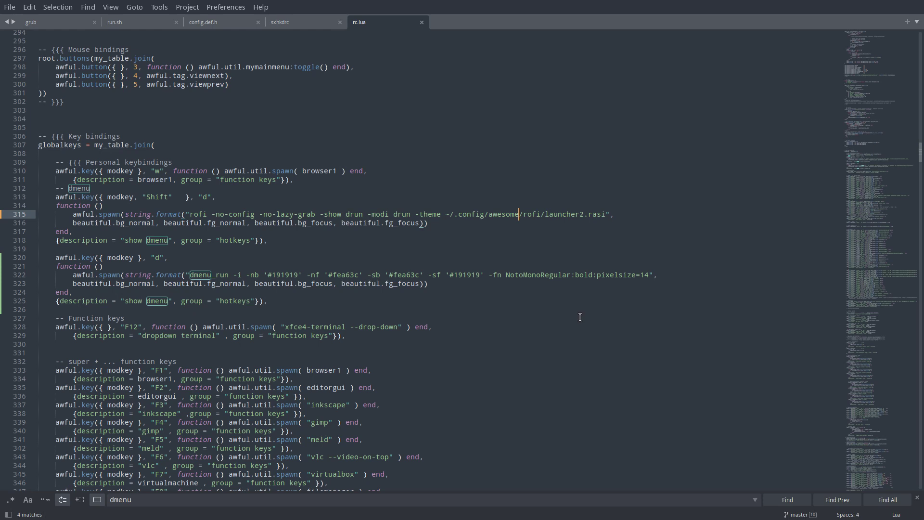
# Search rc.lua for 'awesome' and save the file again.
pyautogui.hotkey('ctrl', 'd')
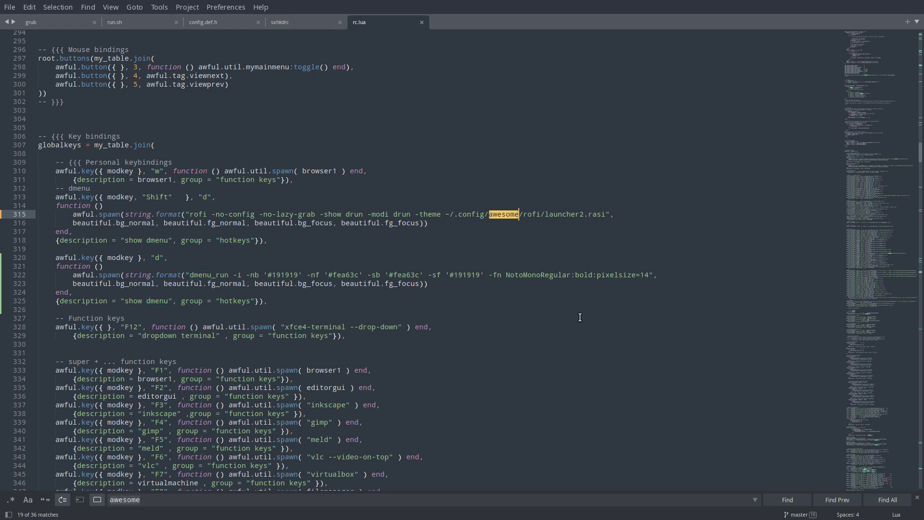
pyautogui.hotkey('ctrl', 's')
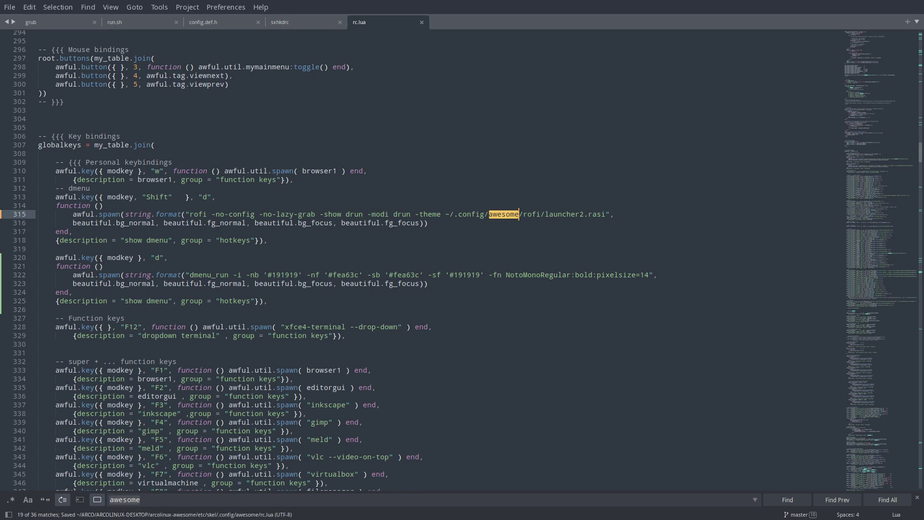
pyautogui.click(605, 267)
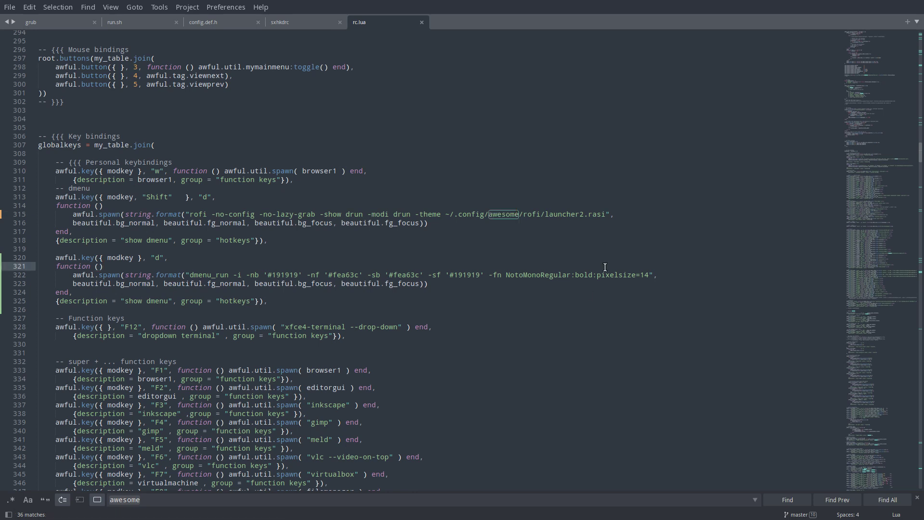
pyautogui.moveTo(189, 501); pyautogui.dragTo(108, 501)
# Search for 'rofi' and step through matches to the F11 rofi binding on line 353.
pyautogui.write('rofi')
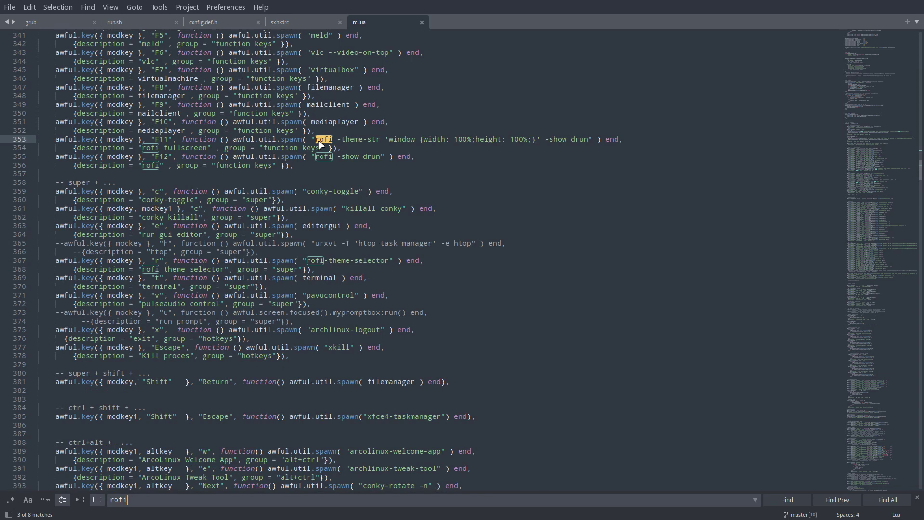
pyautogui.click(779, 500)
pyautogui.click(779, 500)
pyautogui.click(779, 501)
pyautogui.click(777, 500)
pyautogui.click(778, 500)
pyautogui.click(776, 500)
pyautogui.click(775, 501)
pyautogui.click(774, 500)
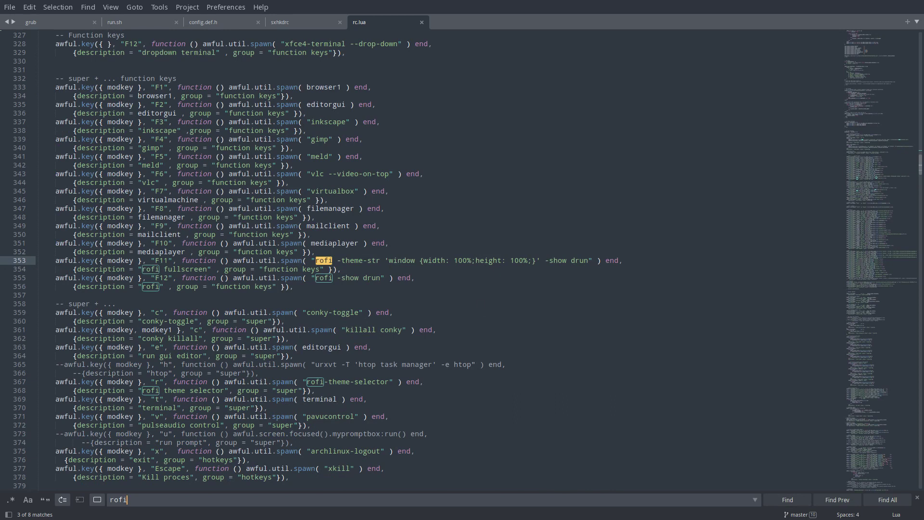
# Tile the editor beside Thunar again, briefly opening and closing a terminal.
pyautogui.press('super+f')
pyautogui.write('ri')
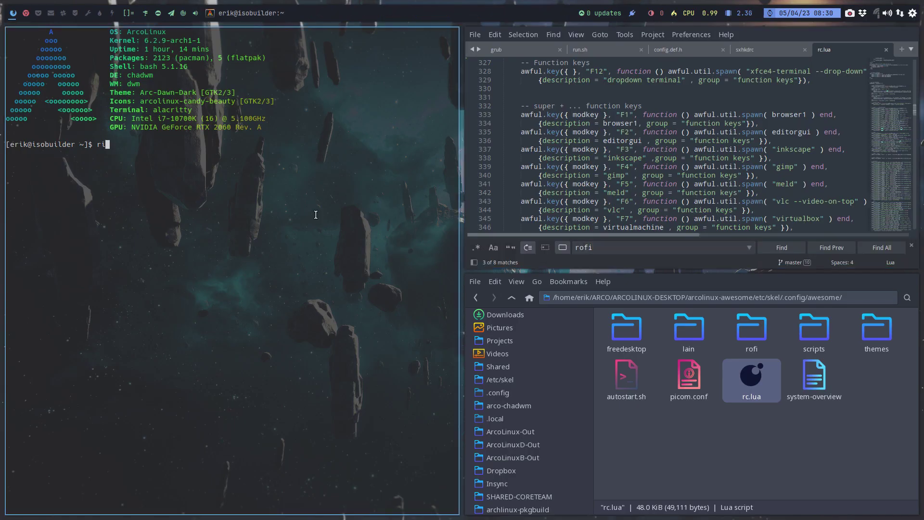
pyautogui.press('BackSpace')
pyautogui.press('BackSpace')
pyautogui.press('super+q')
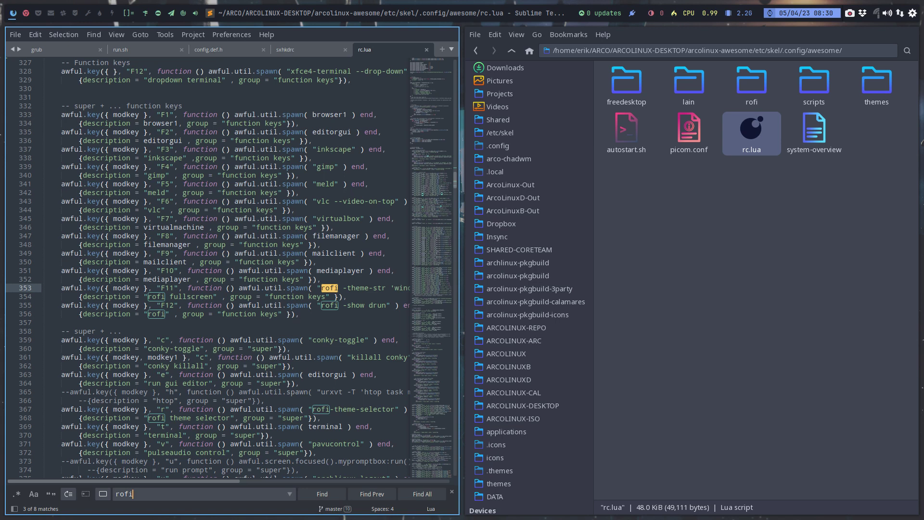
# Close the editor and go up four folder levels to arcolinux-awesome in Thunar.
pyautogui.press('super+q')
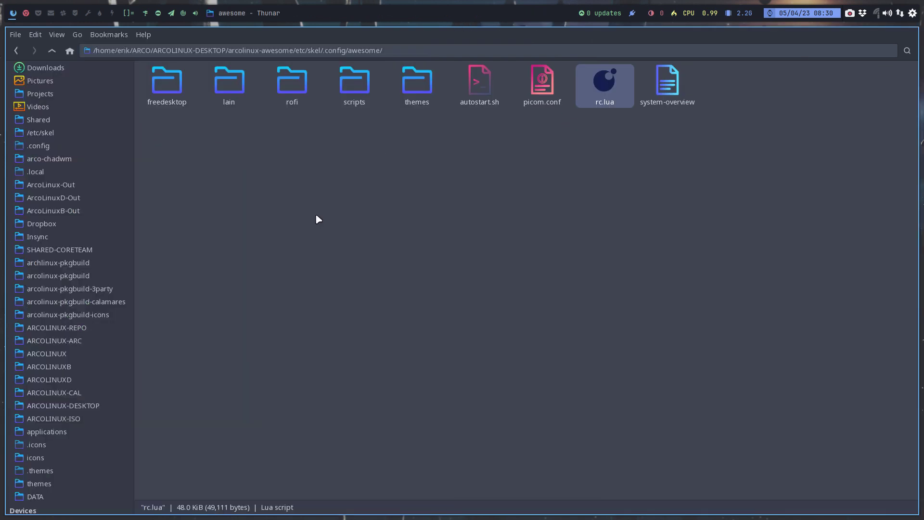
pyautogui.click(51, 51)
pyautogui.click(51, 51)
pyautogui.click(51, 51)
pyautogui.click(51, 51)
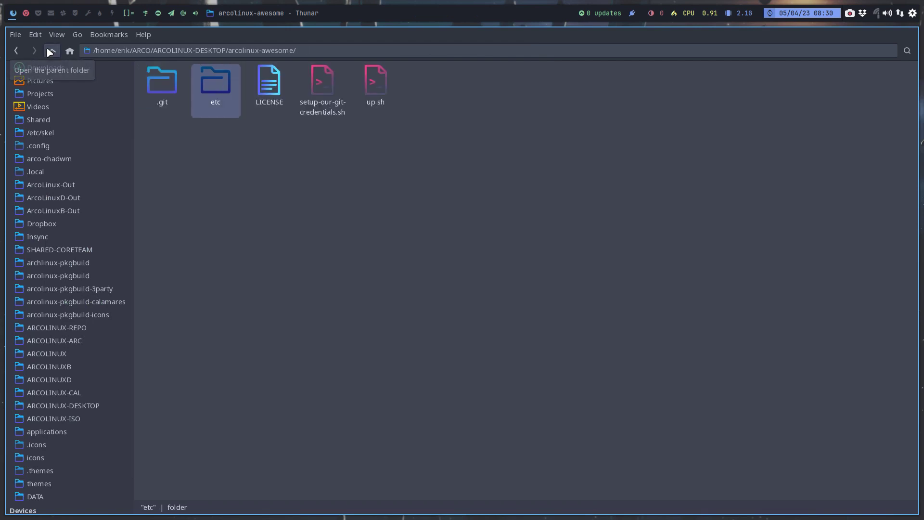
# Open the arcolinux-awesome repository in GitFiend from the folder's context menu.
pyautogui.rightClick(246, 179)
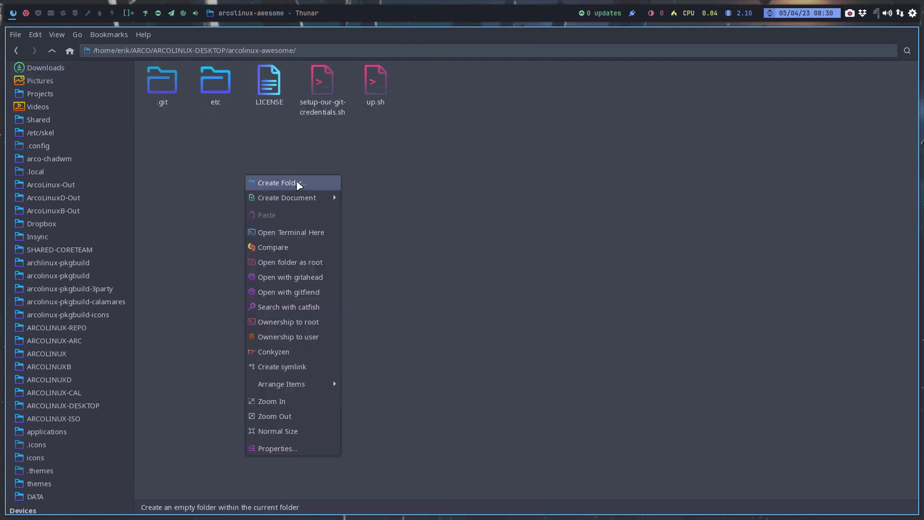
pyautogui.click(440, 179)
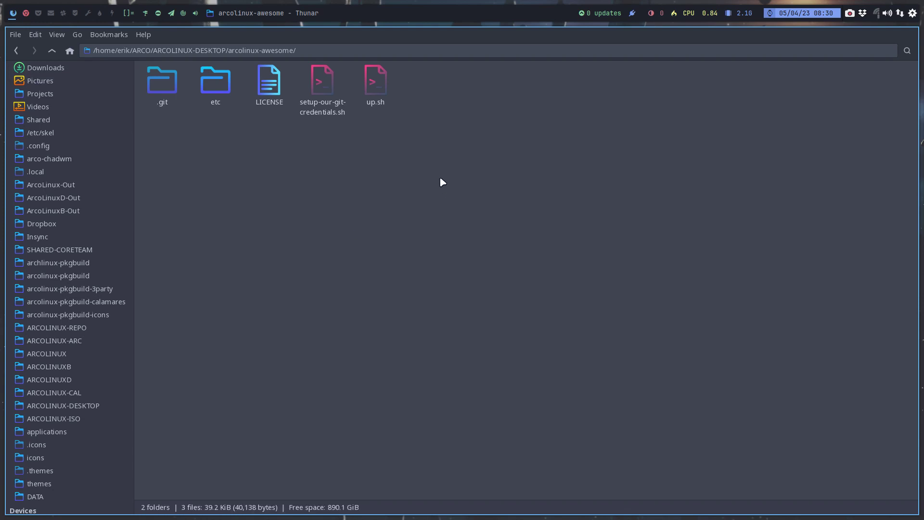
pyautogui.rightClick(409, 176)
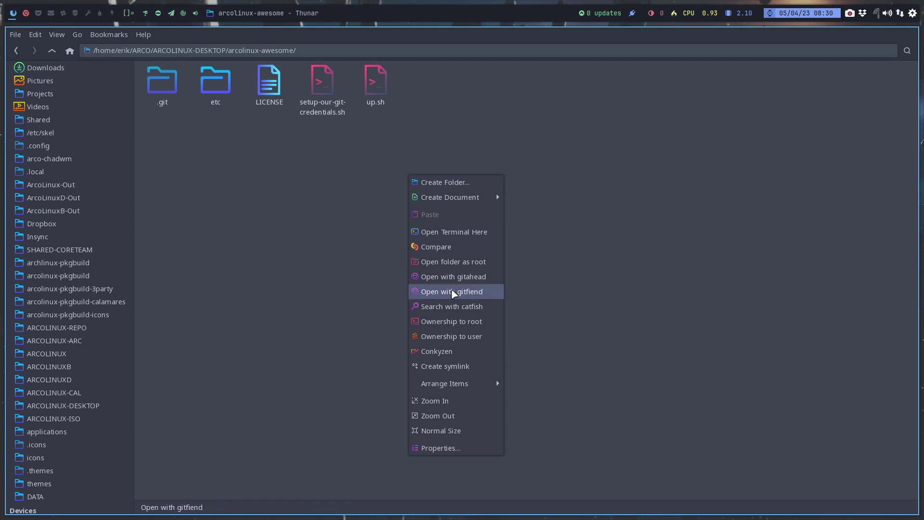
pyautogui.click(464, 277)
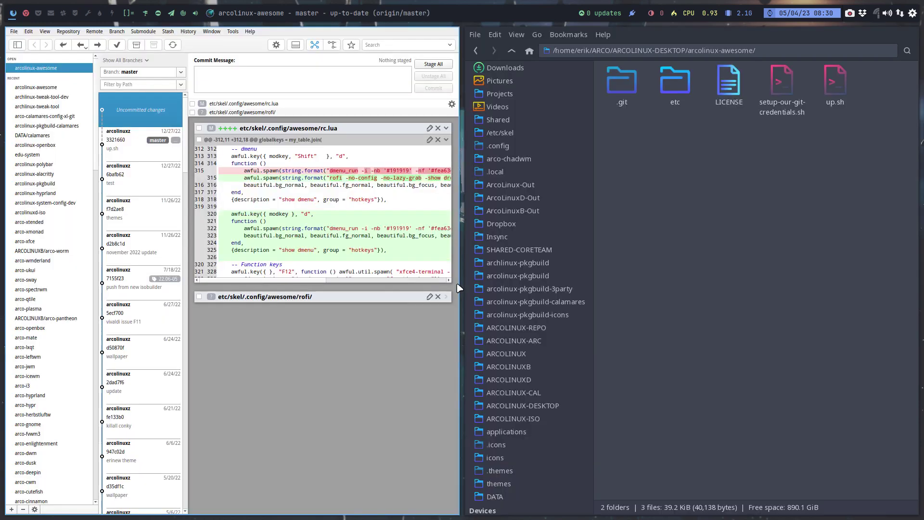
# Maximise GitFiend to read the rc.lua diff, then return to the terminal showing the rofi error.
pyautogui.press('super+f')
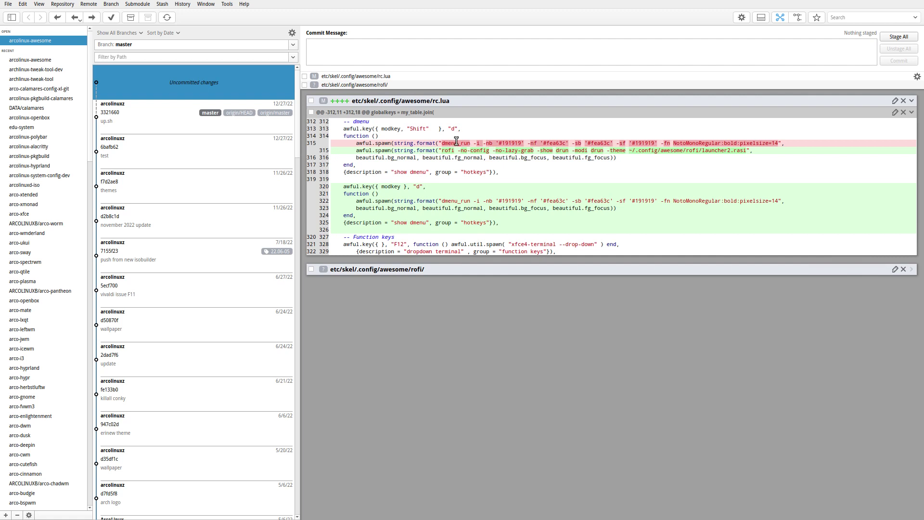
pyautogui.press('super+m')
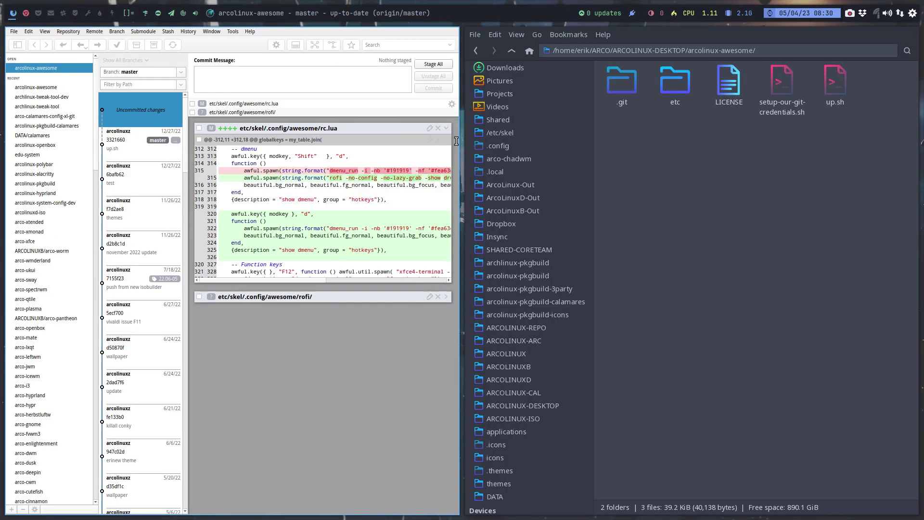
pyautogui.press('super+m')
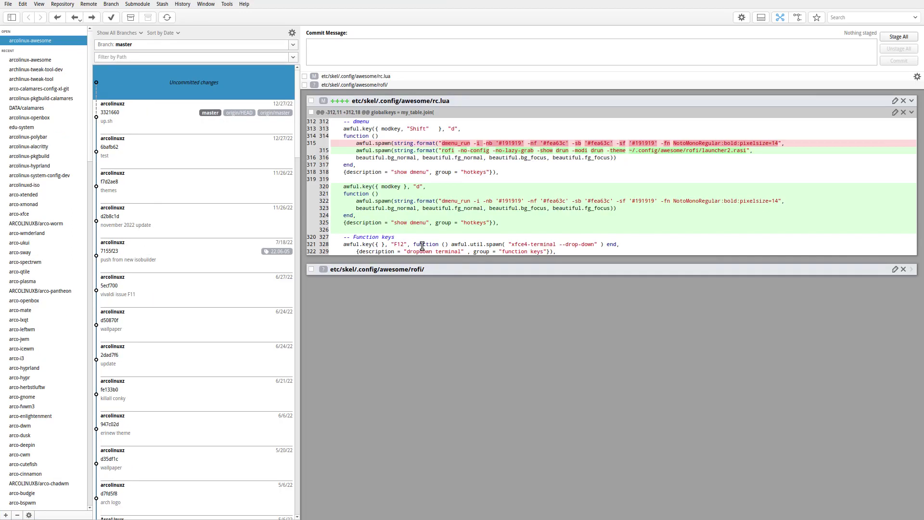
pyautogui.press('super+m')
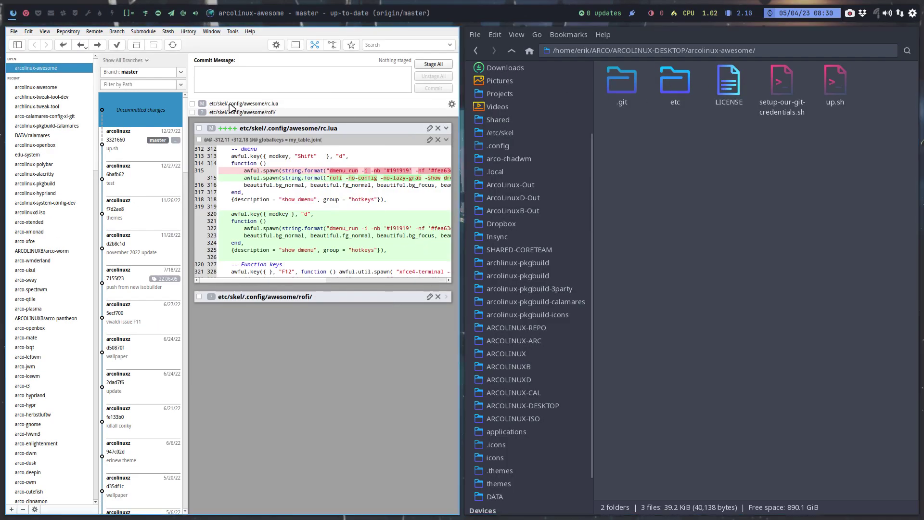
pyautogui.click(26, 12)
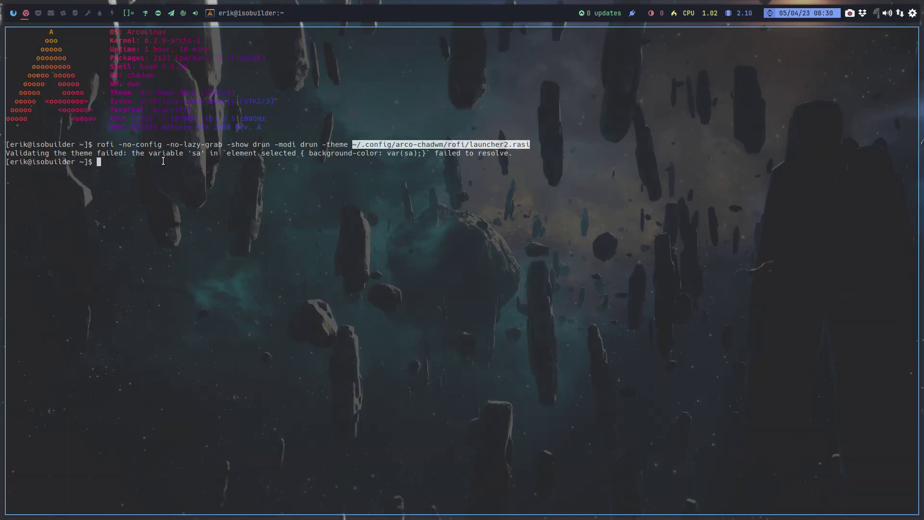
# Close the terminal and launch Sublime Text on rc.lua via dmenu with 'subl'.
pyautogui.press('super+q')
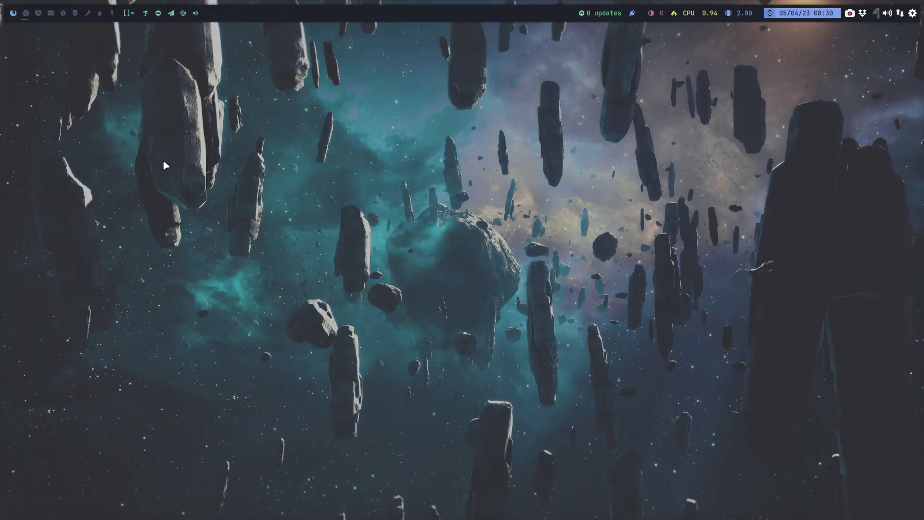
pyautogui.press('super+shift+d')
pyautogui.write('subl')
pyautogui.press('Return')
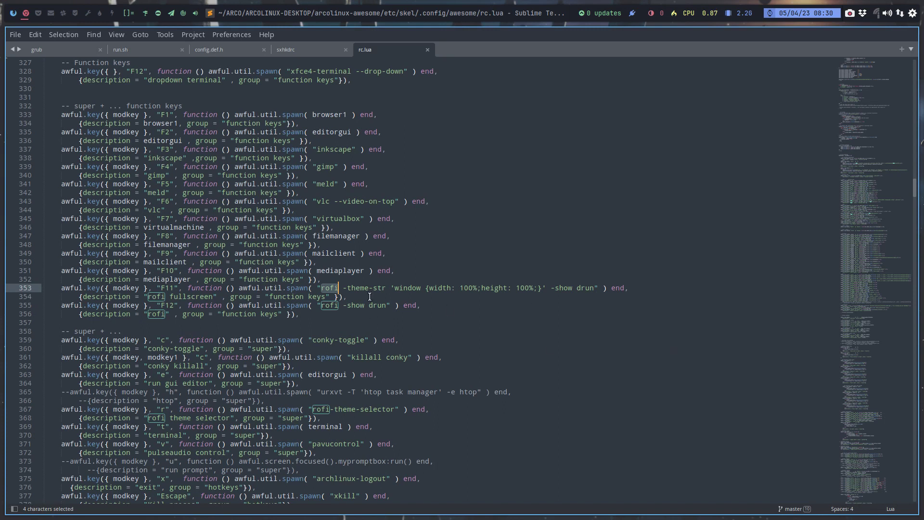
# Undo the edits so line 315 runs dmenu_run again.
pyautogui.scroll(3, 401, 280)
pyautogui.scroll(9, 401, 280)
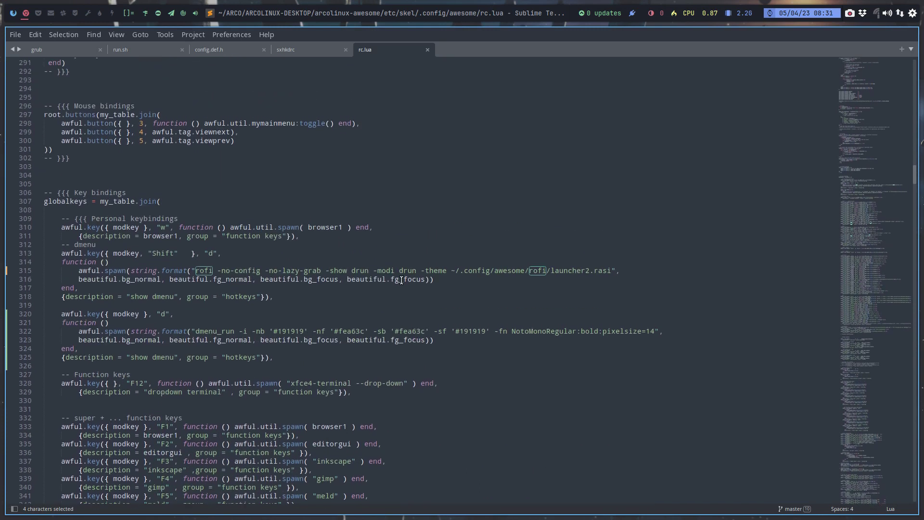
pyautogui.hotkey('ctrl', 'z')
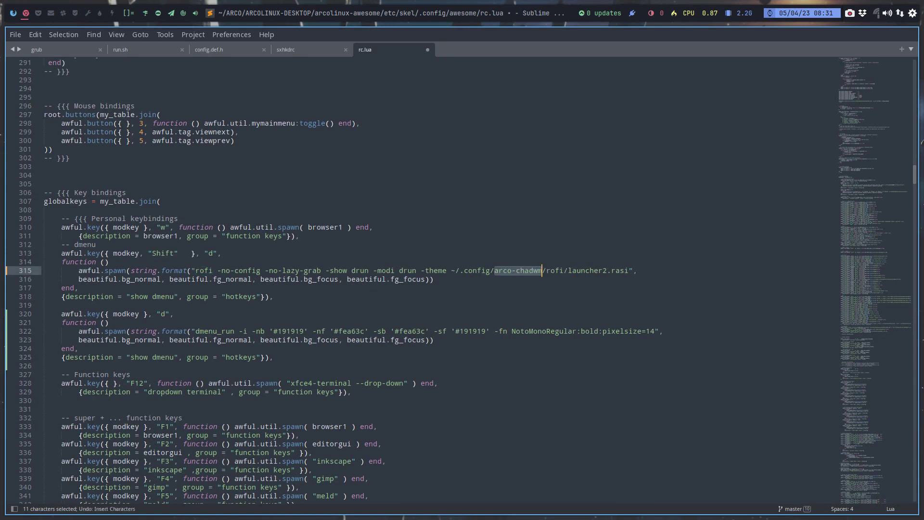
pyautogui.hotkey('ctrl', 'z')
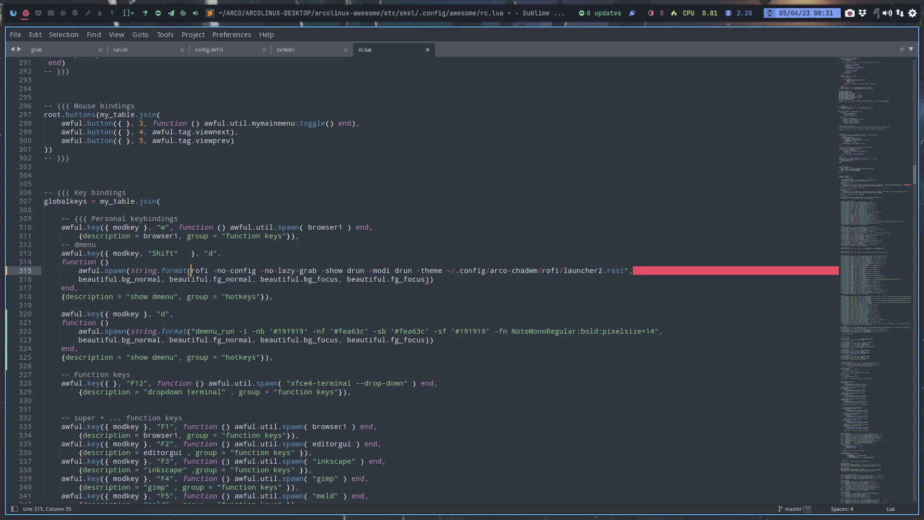
pyautogui.hotkey('ctrl', 'z')
pyautogui.hotkey('ctrl', 'z')
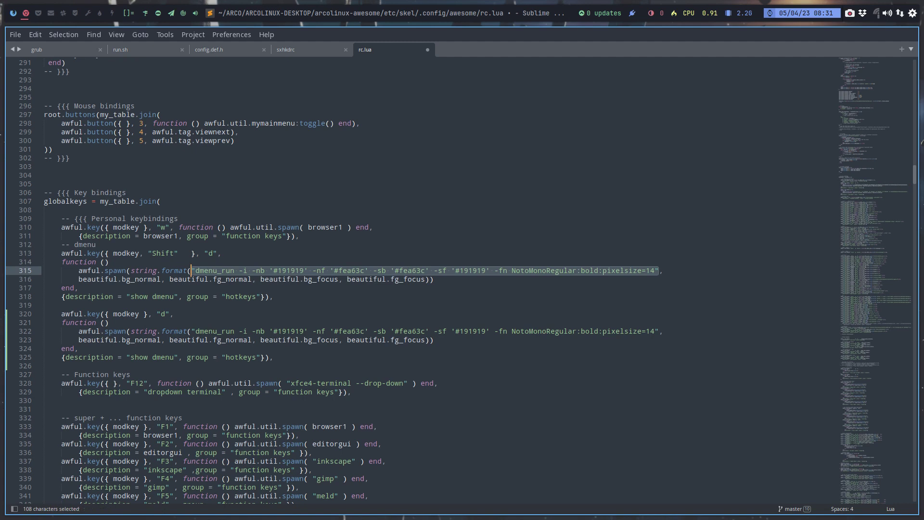
# Copy the rofi command from sxhkdrc line 129, paste it over line 322's dmenu string, and save.
pyautogui.click(298, 49)
pyautogui.hotkey('ctrl', 'c')
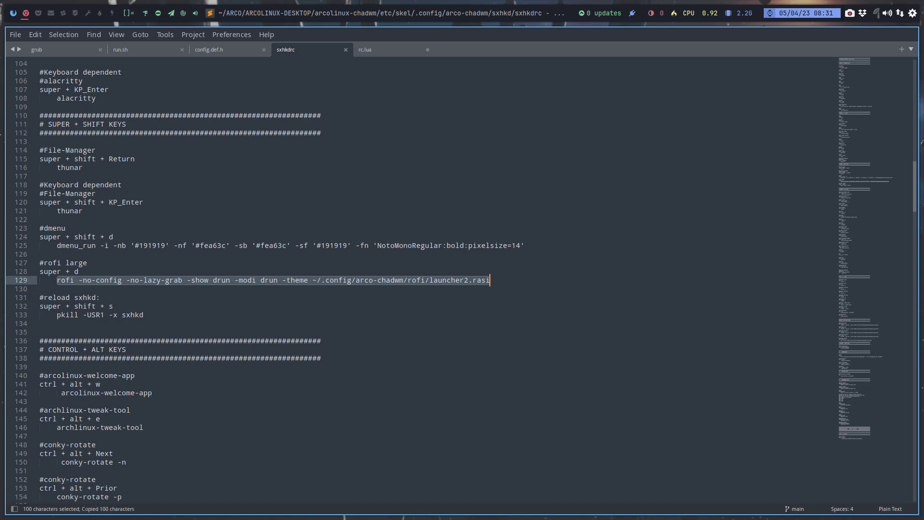
pyautogui.click(357, 50)
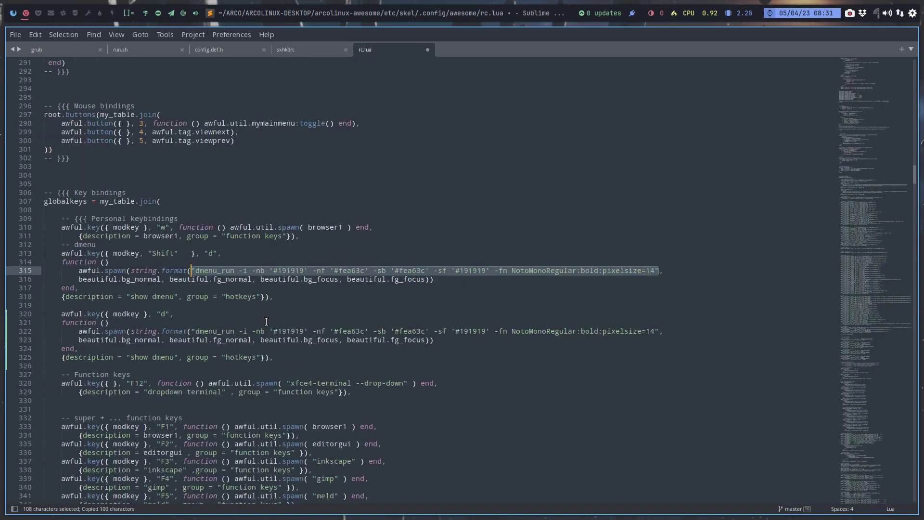
pyautogui.click(194, 331)
pyautogui.moveTo(195, 332); pyautogui.dragTo(654, 331)
pyautogui.hotkey('ctrl', 'v')
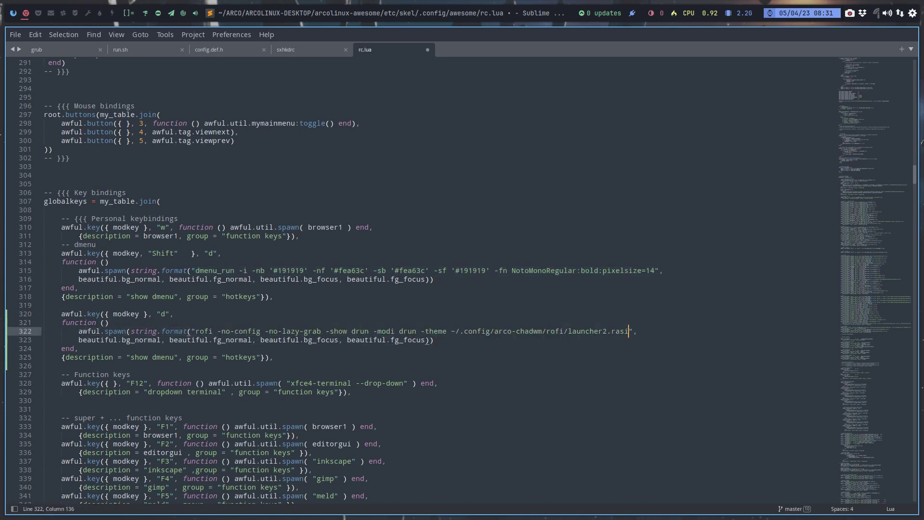
pyautogui.hotkey('ctrl', 's')
# Change arco-chadwm to awesome in line 322's theme path and save rc.lua.
pyautogui.doubleClick(527, 331)
pyautogui.press('BackSpace')
pyautogui.press('BackSpace')
pyautogui.press('BackSpace')
pyautogui.press('BackSpace')
pyautogui.press('BackSpace')
pyautogui.write('wesome')
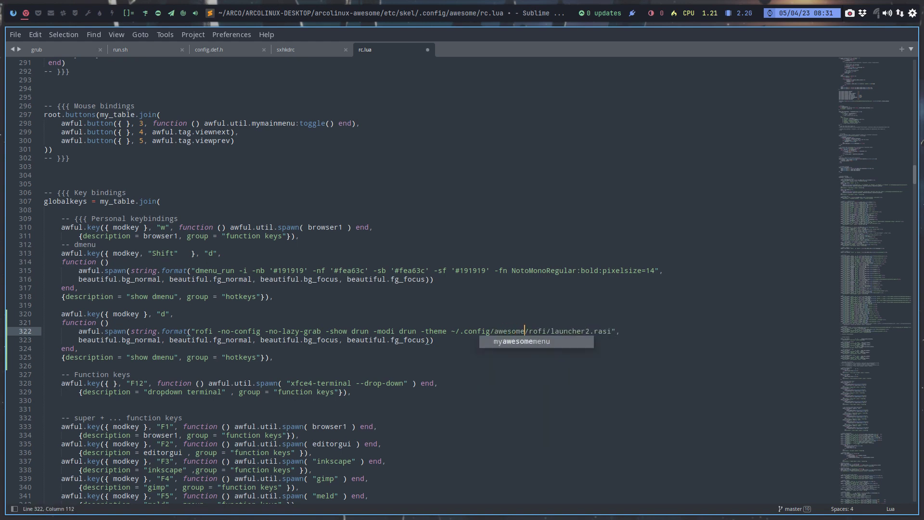
pyautogui.hotkey('ctrl', 's')
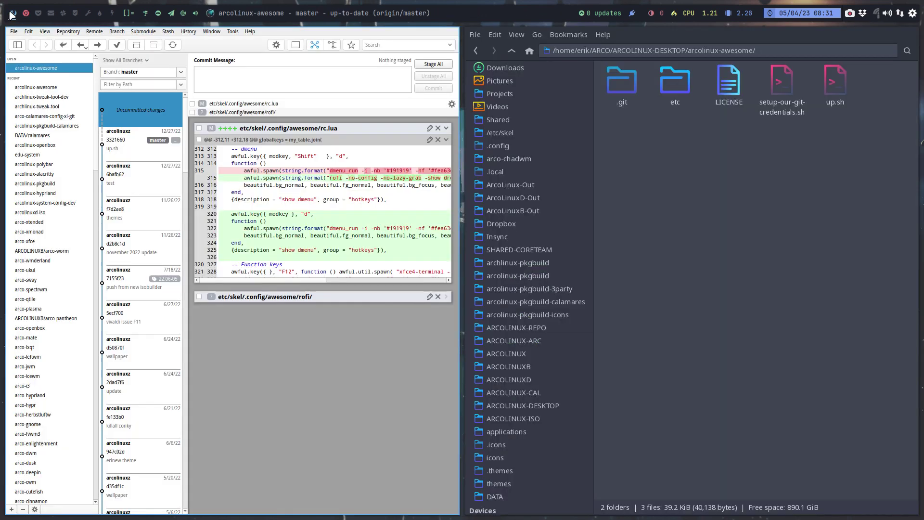
pyautogui.click(13, 13)
# Reopen GitFiend from Thunar and maximise it to review the updated rc.lua diff.
pyautogui.press('super+q')
pyautogui.rightClick(513, 216)
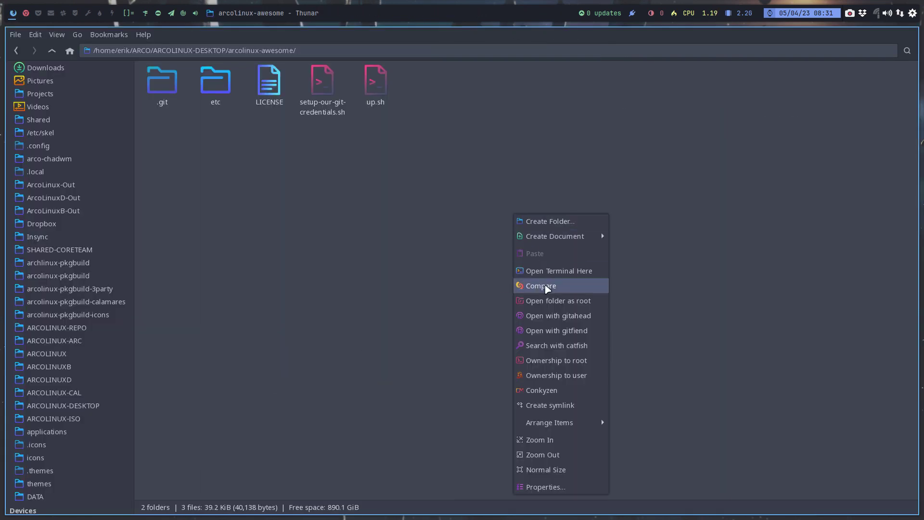
pyautogui.click(585, 317)
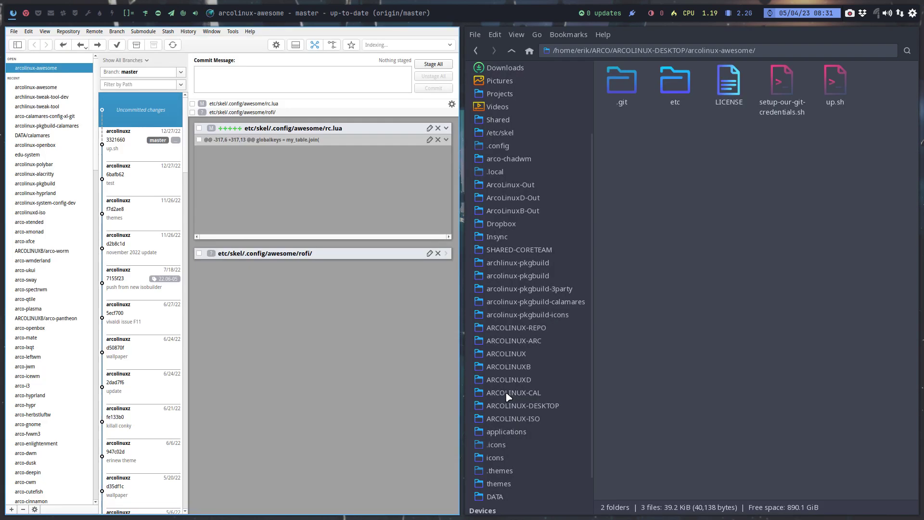
pyautogui.press('super+f')
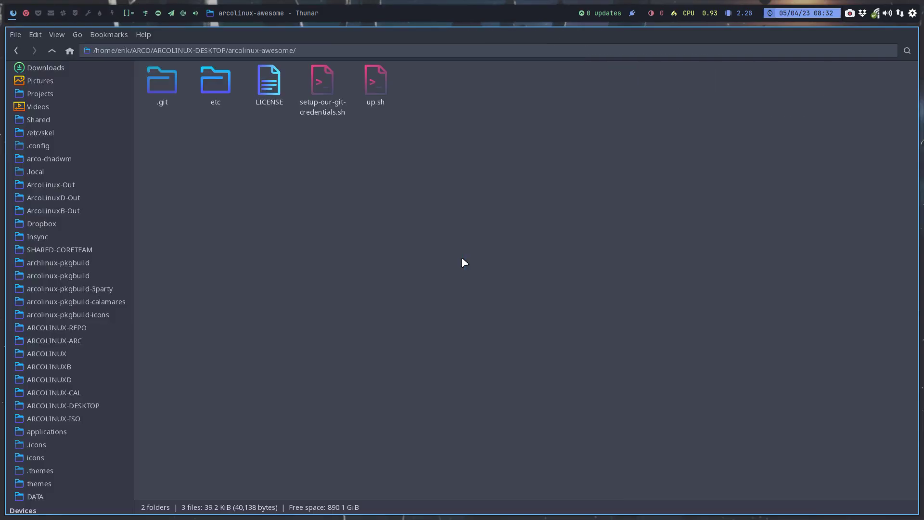
pyautogui.rightClick(346, 173)
# Run ./up.sh in arcolinux-awesome to commit 'extra rofi menu' and push to master.
pyautogui.click(414, 229)
pyautogui.write('.:up.sh')
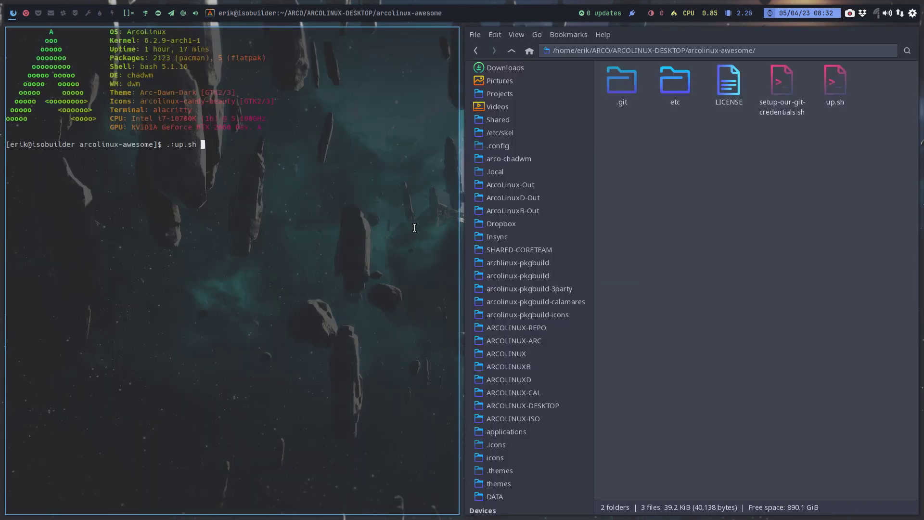
pyautogui.press('Return')
pyautogui.write('./up')
pyautogui.press('Tab')
pyautogui.press('Return')
pyautogui.write('e')
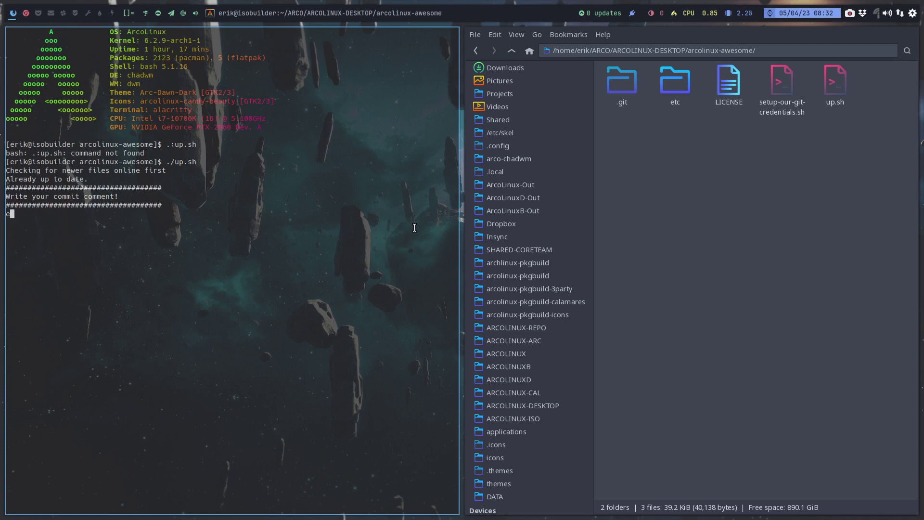
pyautogui.write('xtra rofi menu')
pyautogui.press('Return')
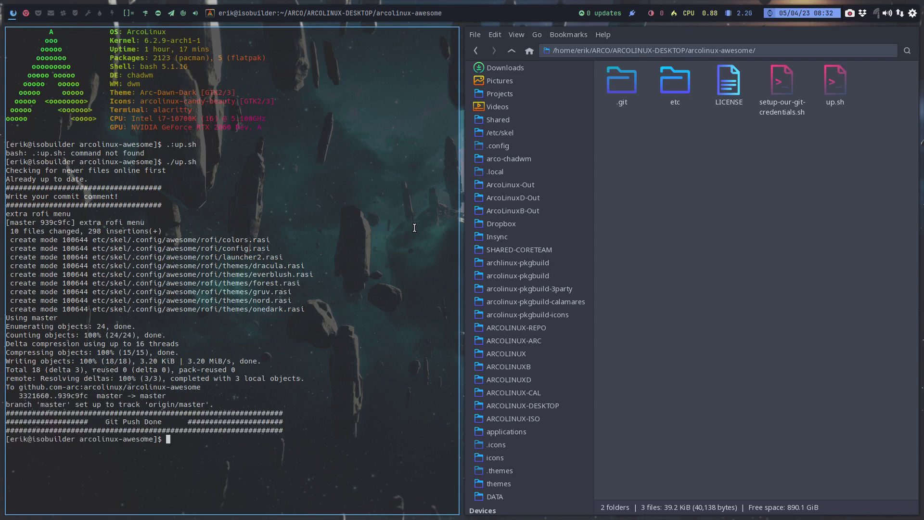
pyautogui.press('super+q')
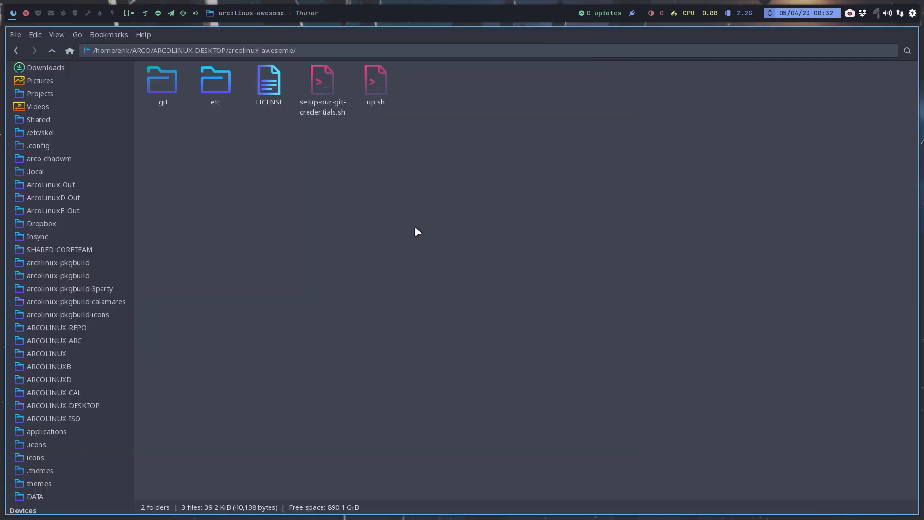
# Browse to arcolinux-pkgbuild > ARCOLINUX-DESKTOP > arcolinux-awesome-git in Thunar.
pyautogui.click(83, 408)
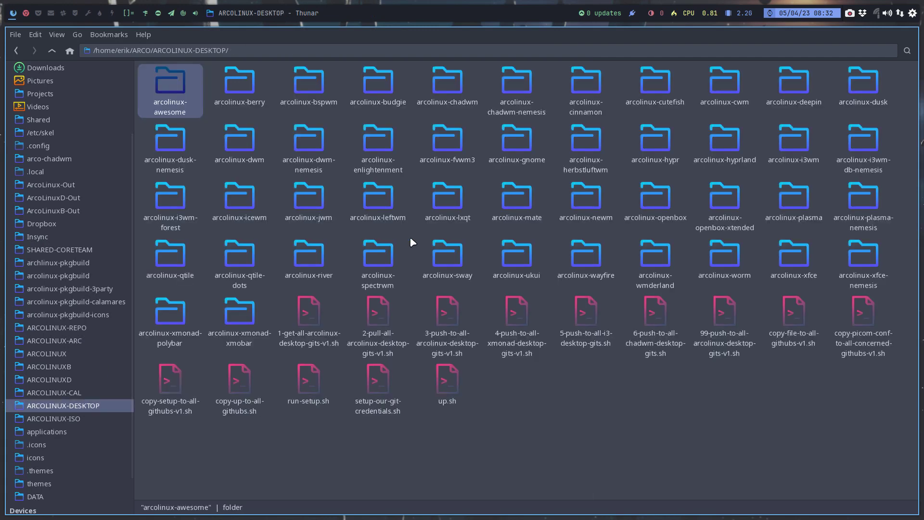
pyautogui.doubleClick(182, 85)
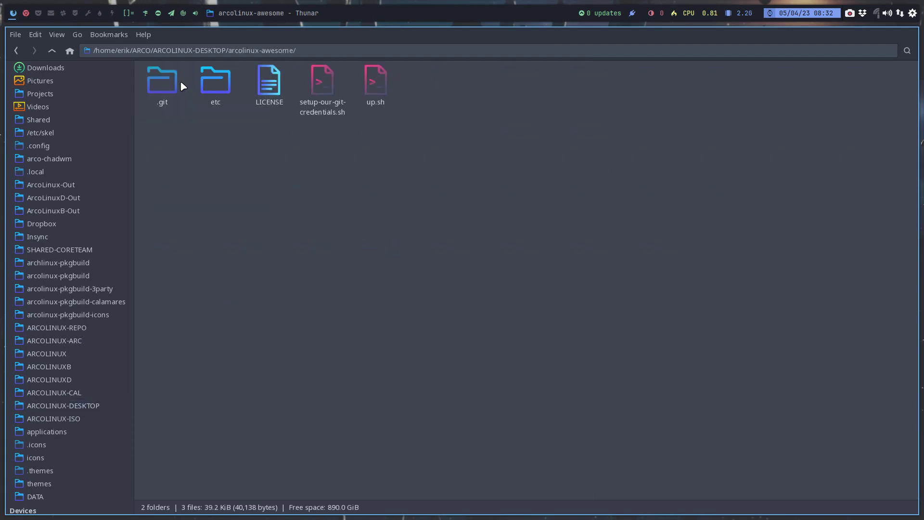
pyautogui.click(91, 276)
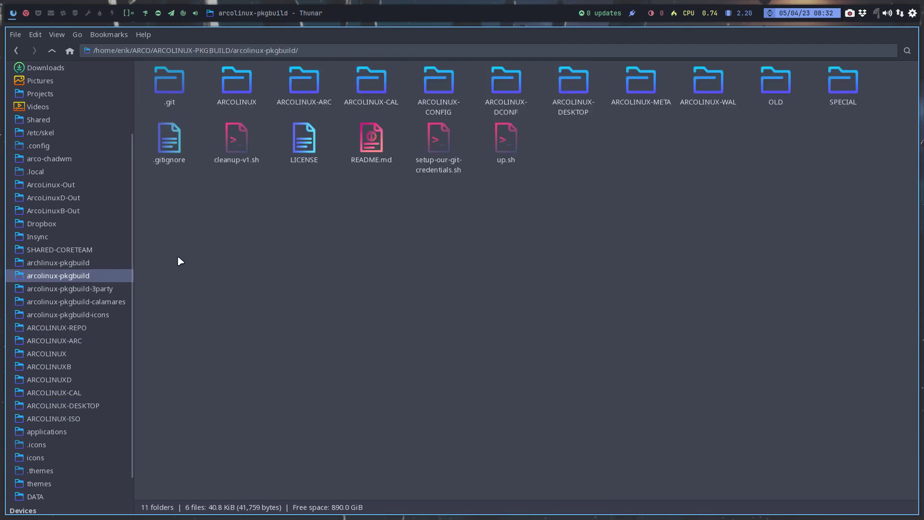
pyautogui.click(584, 89)
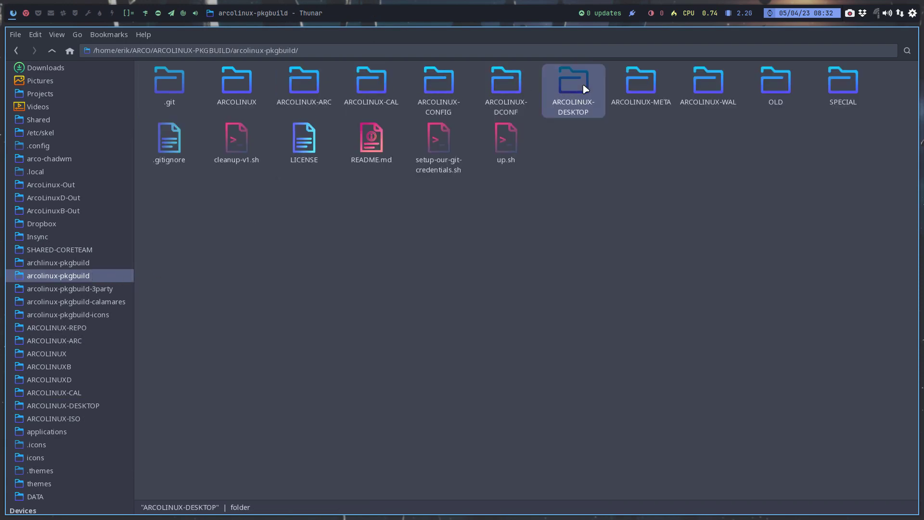
pyautogui.doubleClick(584, 89)
pyautogui.doubleClick(185, 79)
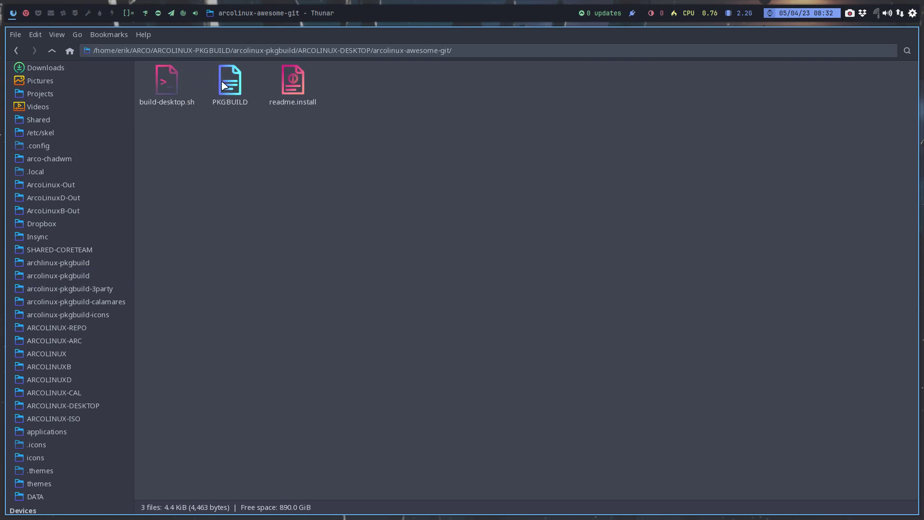
# Open the folder's PKGBUILD in Sublime Text.
pyautogui.click(162, 90)
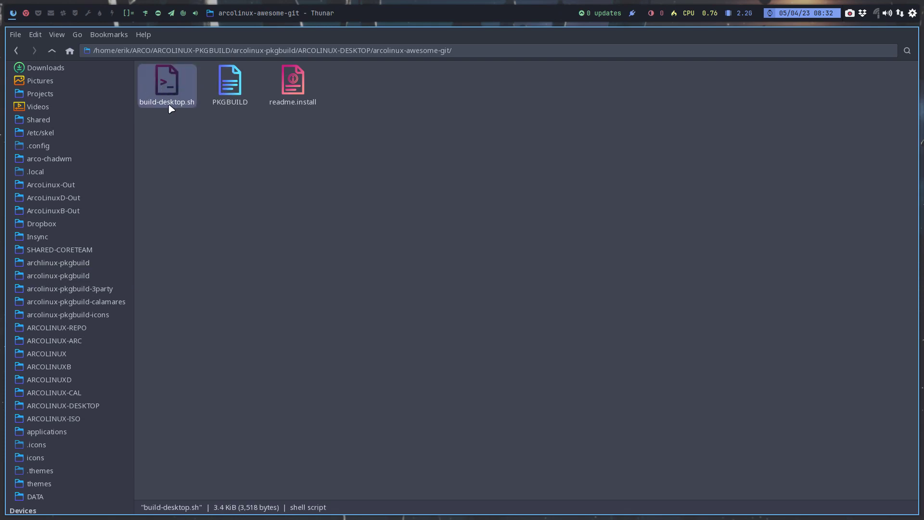
pyautogui.click(236, 105)
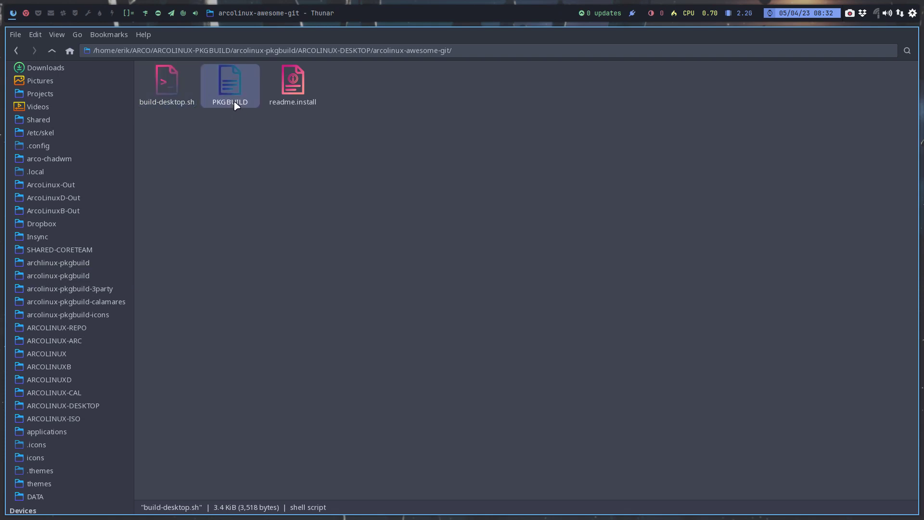
pyautogui.doubleClick(235, 105)
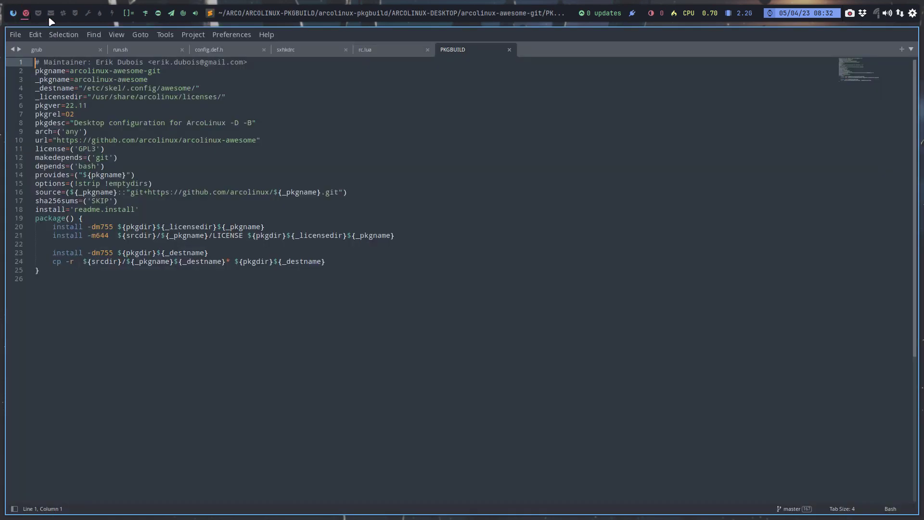
# Set pkgver to 23.04 and pkgrel to 01 in the PKGBUILD, save it, and close Sublime Text.
pyautogui.click(114, 105)
pyautogui.press('BackSpace')
pyautogui.press('BackSpace')
pyautogui.write('04')
pyautogui.press('Down')
pyautogui.press('BackSpace')
pyautogui.write('1')
pyautogui.press('Up')
pyautogui.press('BackSpace')
pyautogui.write('3')
pyautogui.hotkey('ctrl', 's')
pyautogui.press('super+q')
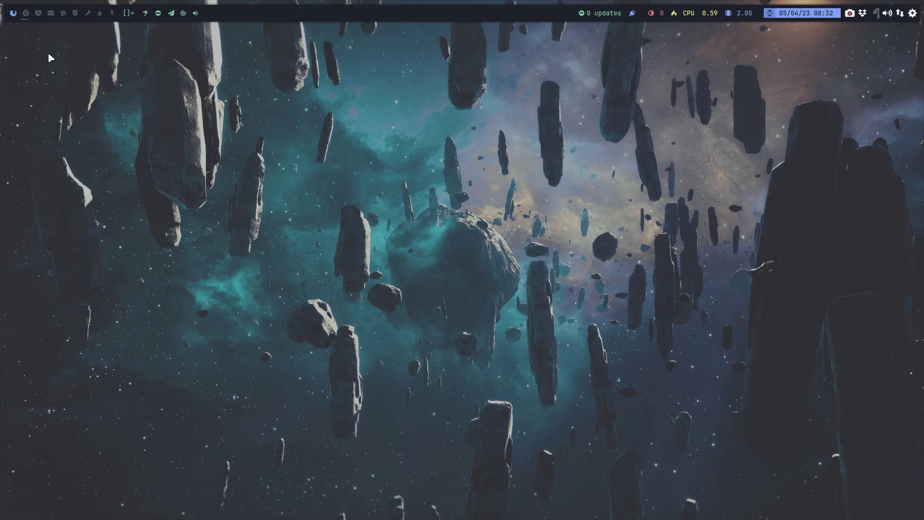
# In Thunar, go to arcolinux-pkgbuild/ARCOLINUX-DESKTOP/arcolinux-awesome-git and recheck the updated PKGBUILD.
pyautogui.press('super+shift+Return')
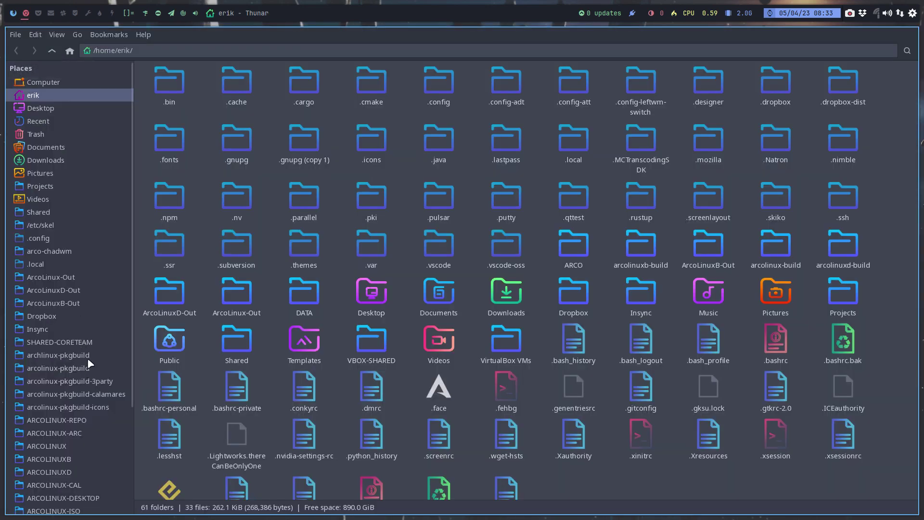
pyautogui.click(91, 368)
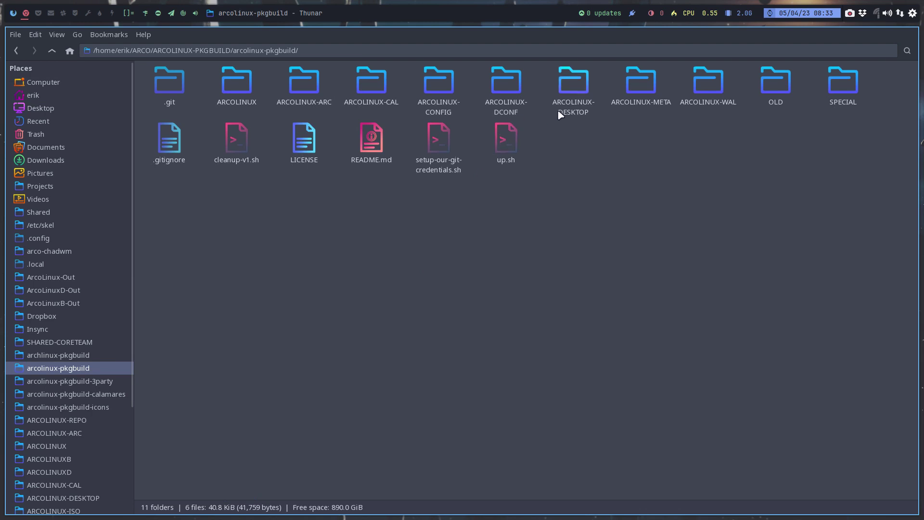
pyautogui.doubleClick(577, 98)
pyautogui.doubleClick(178, 75)
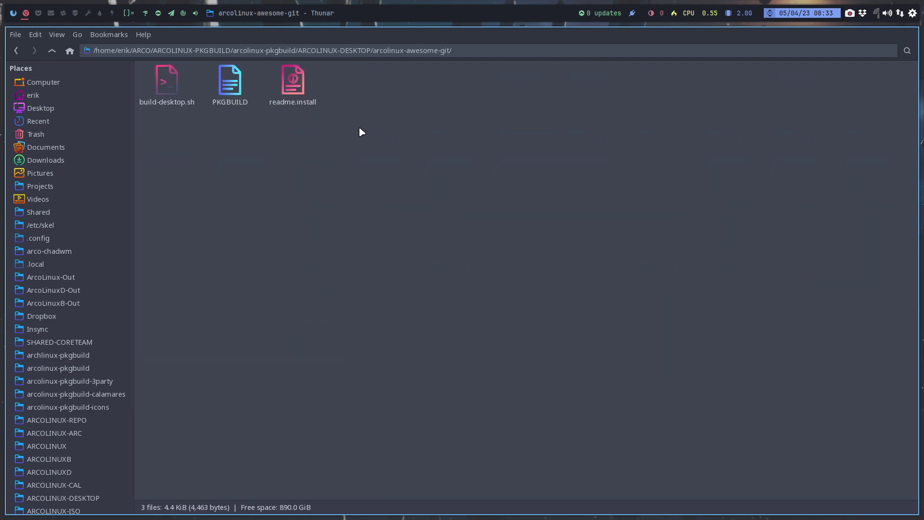
pyautogui.doubleClick(242, 80)
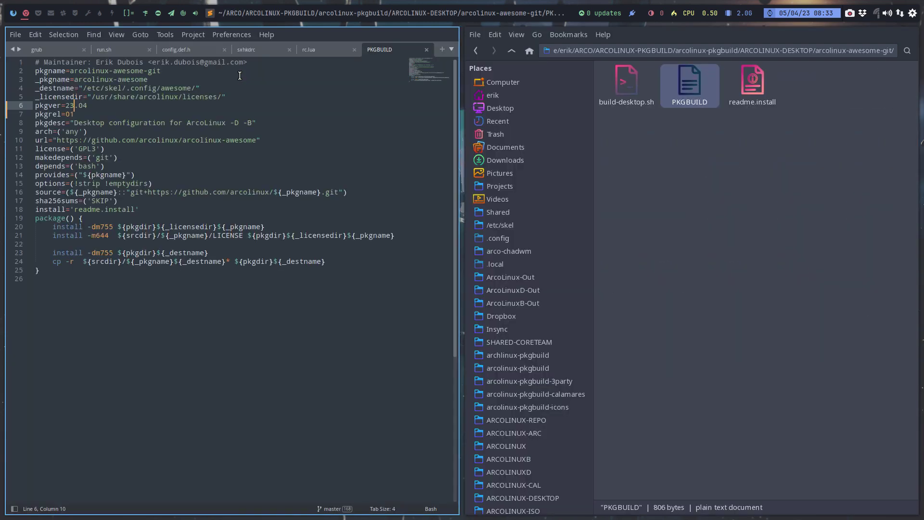
pyautogui.press('super+q')
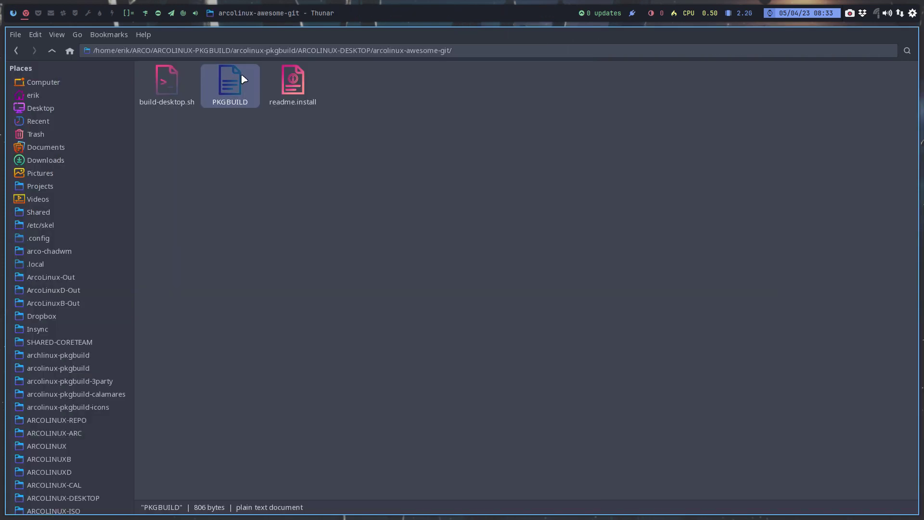
# Open a terminal in the arcolinux-awesome-git folder and enter ./build-desktop.sh.
pyautogui.rightClick(340, 181)
pyautogui.click(404, 239)
pyautogui.write('./b')
pyautogui.press('Tab')
# Run build-desktop.sh, accept the chroot upgrade, and close the terminal after the 23.04-01 build.
pyautogui.press('Return')
pyautogui.press('Return')
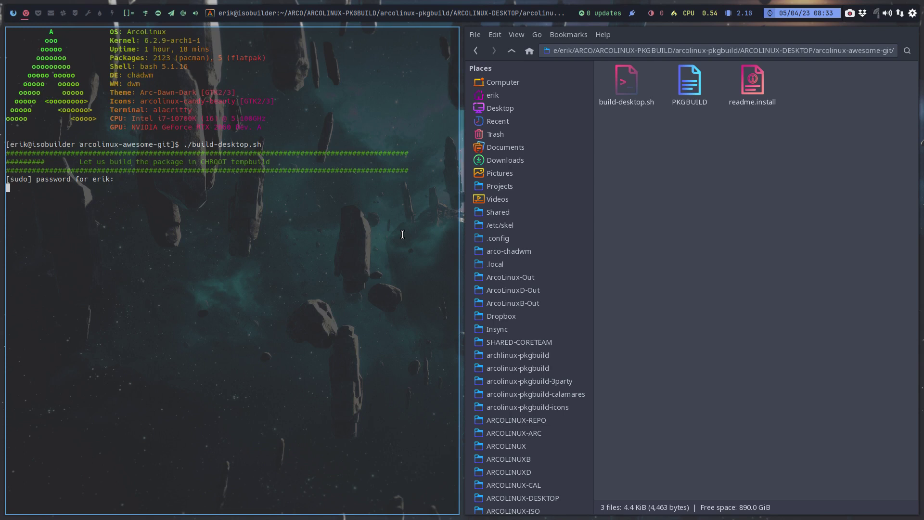
pyautogui.press('Return')
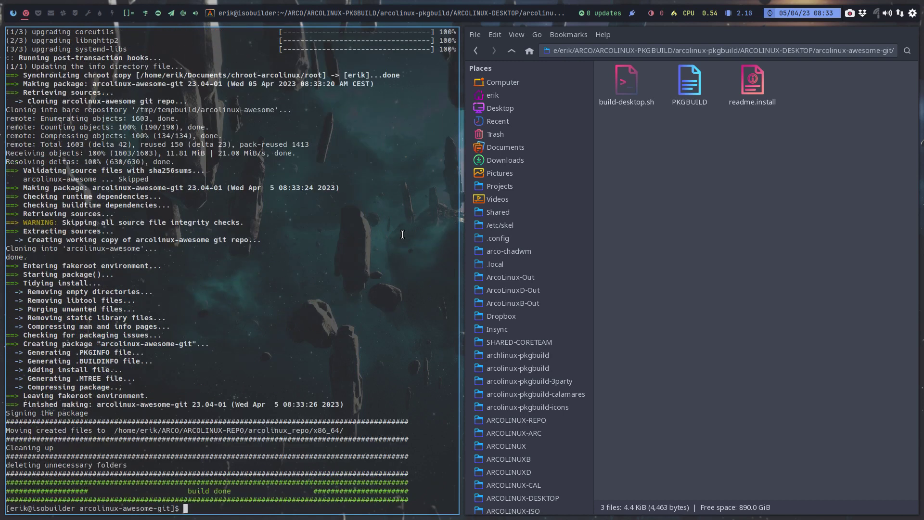
pyautogui.press('super+q')
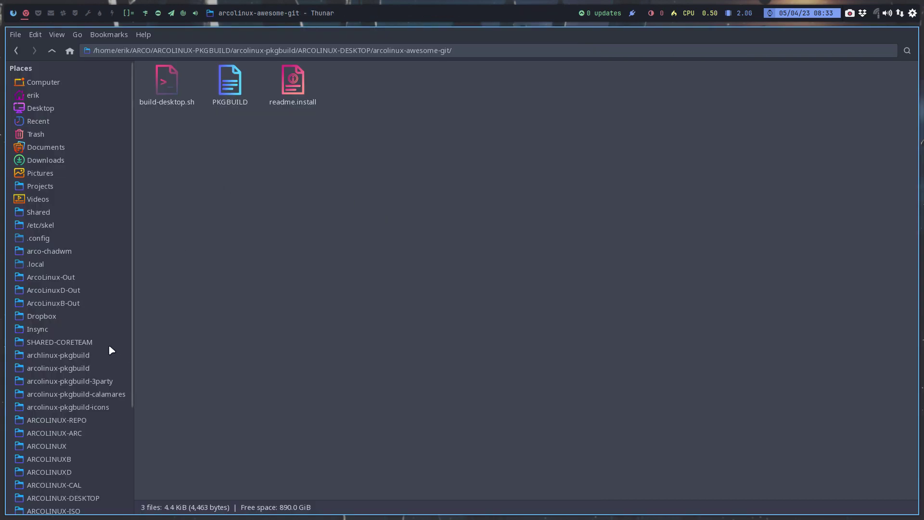
# In arcolinux_repo/x86_64, sort newest first and copy the arcolinux-awesome-git package and its .sig.
pyautogui.click(112, 422)
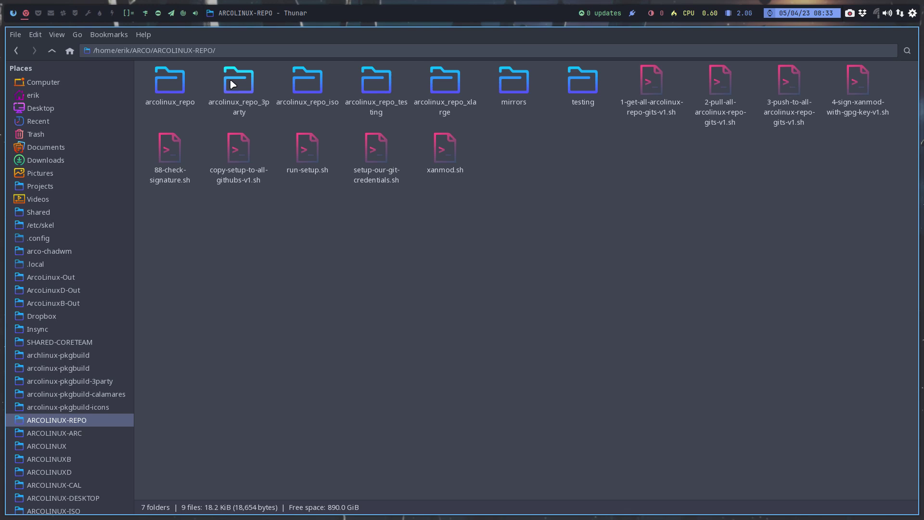
pyautogui.doubleClick(165, 84)
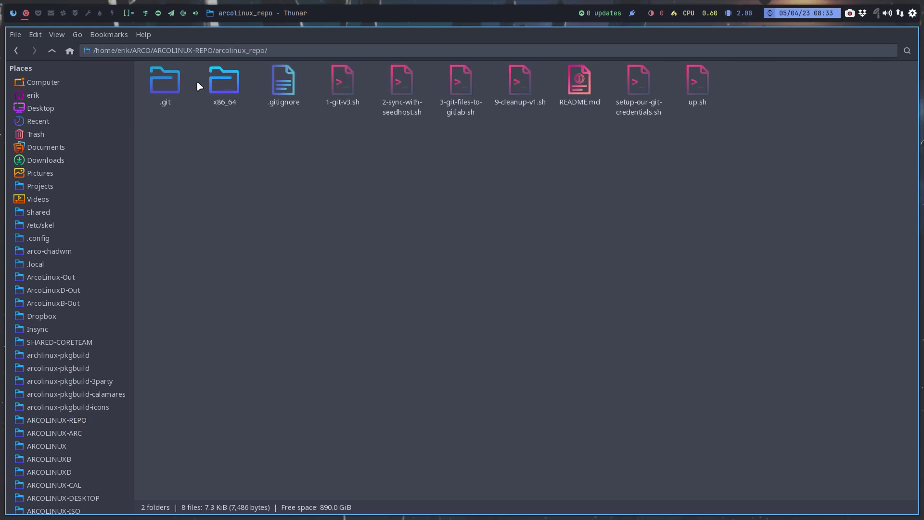
pyautogui.doubleClick(215, 82)
pyautogui.hotkey('ctrl', '2')
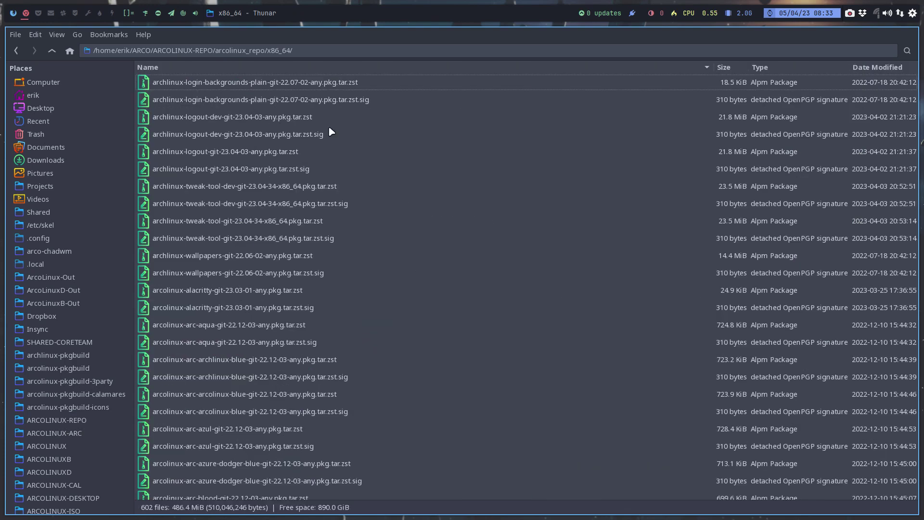
pyautogui.click(888, 68)
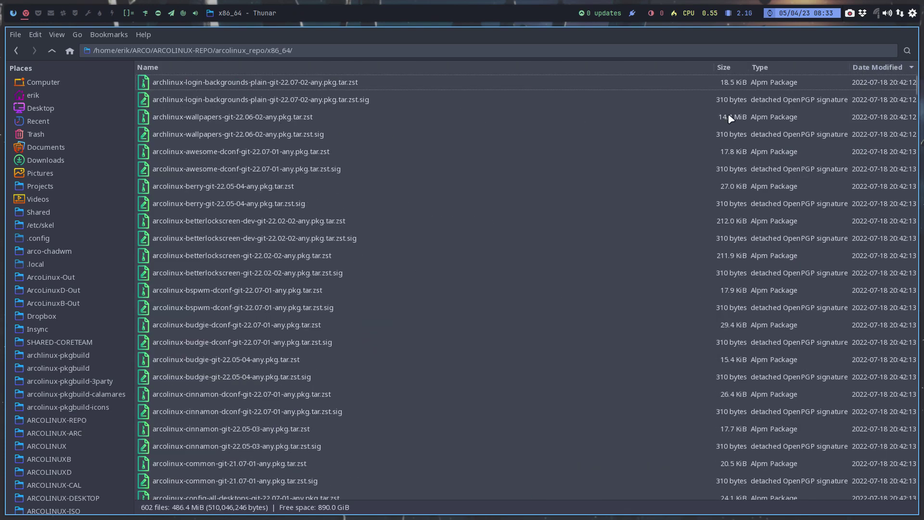
pyautogui.click(873, 67)
pyautogui.click(238, 102)
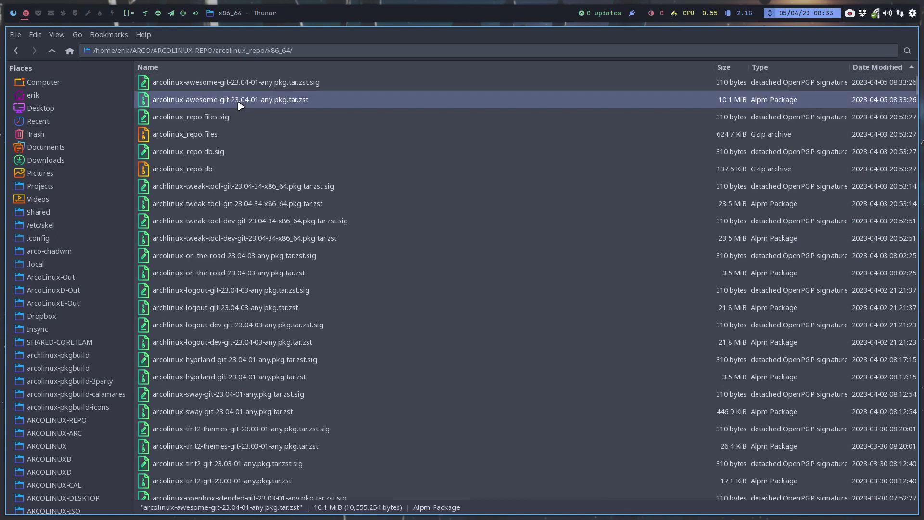
pyautogui.keyDown('shift'); pyautogui.click(238, 89); pyautogui.keyUp('shift')
pyautogui.rightClick(255, 102)
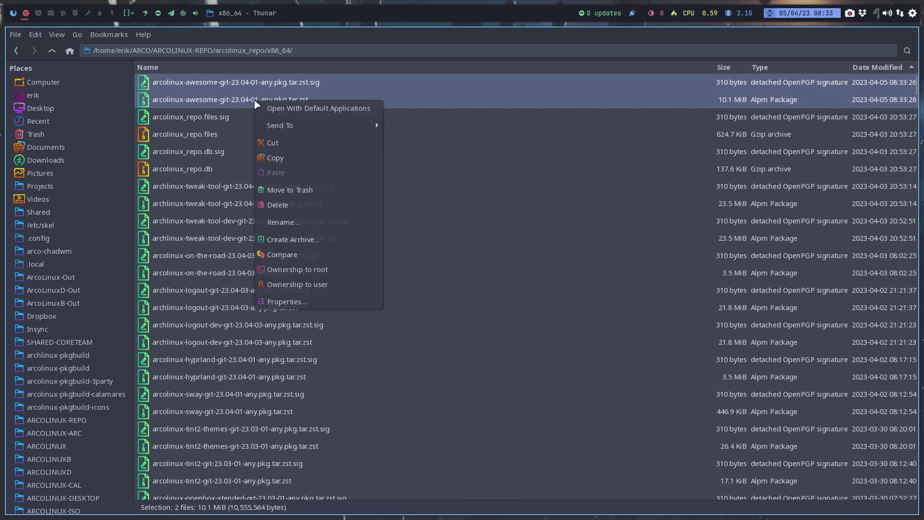
pyautogui.click(281, 153)
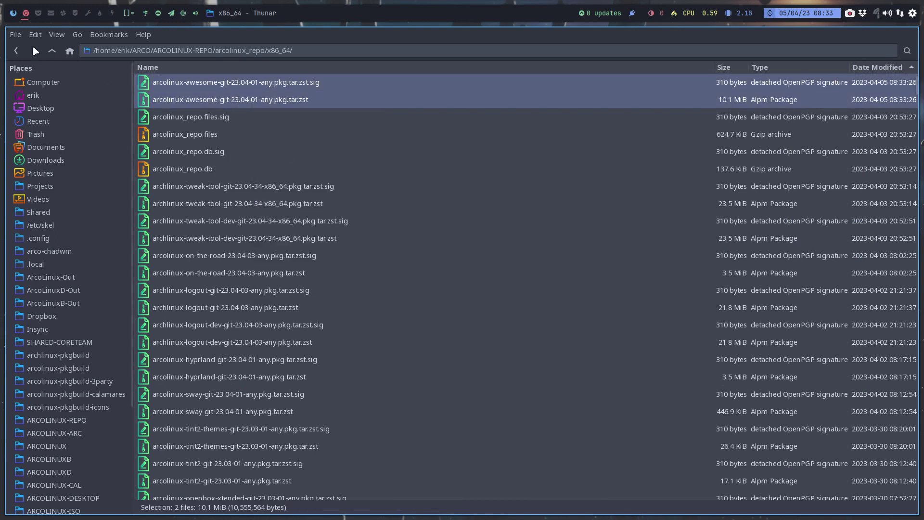
# Put the copied files into arcolinux_repo_testing/x86_64 and return to arcolinux_repo_testing.
pyautogui.click(51, 55)
pyautogui.click(52, 55)
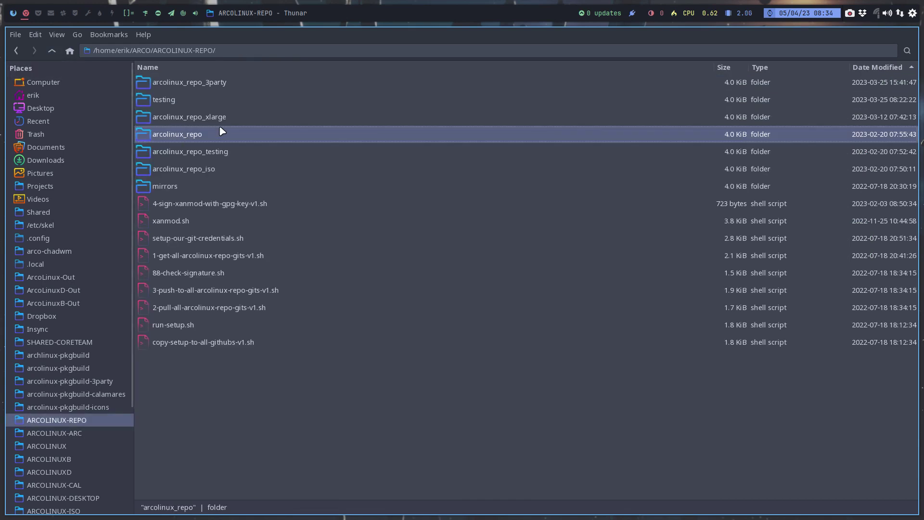
pyautogui.doubleClick(208, 152)
pyautogui.doubleClick(189, 83)
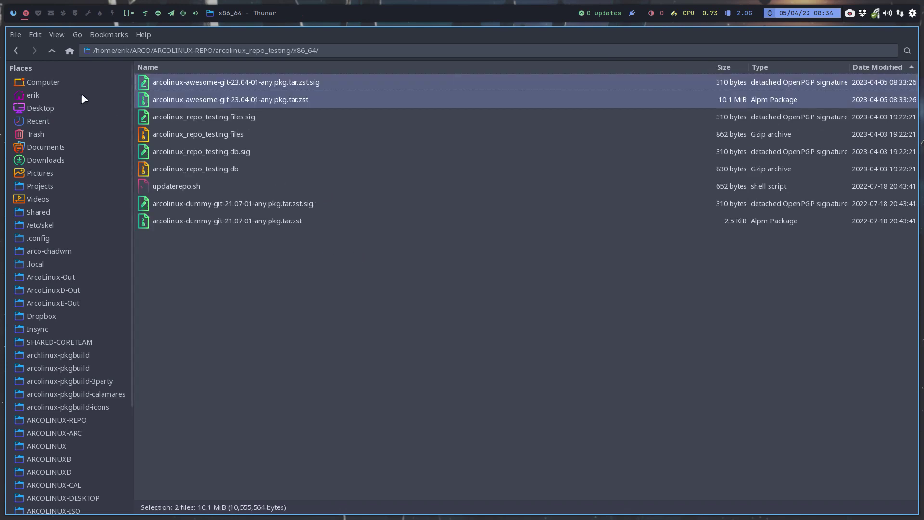
pyautogui.click(52, 51)
# Run ./up.sh in a terminal in arcolinux_repo_testing to update the database and push to GitHub.
pyautogui.rightClick(316, 277)
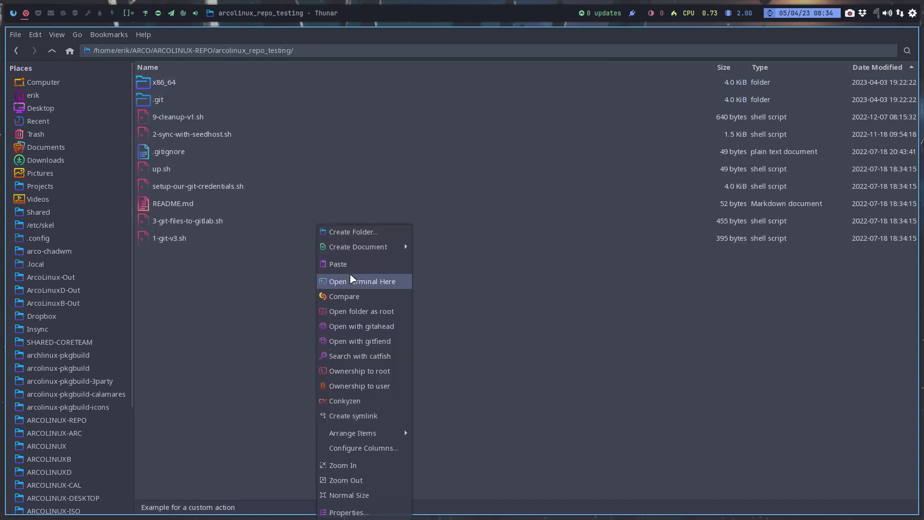
pyautogui.click(381, 280)
pyautogui.write('./u')
pyautogui.press('Tab')
pyautogui.press('Return')
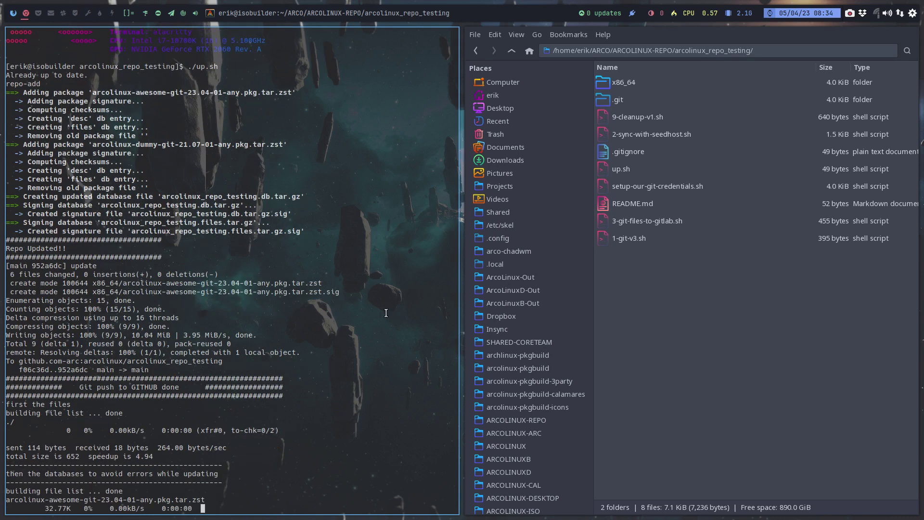
pyautogui.click(17, 13)
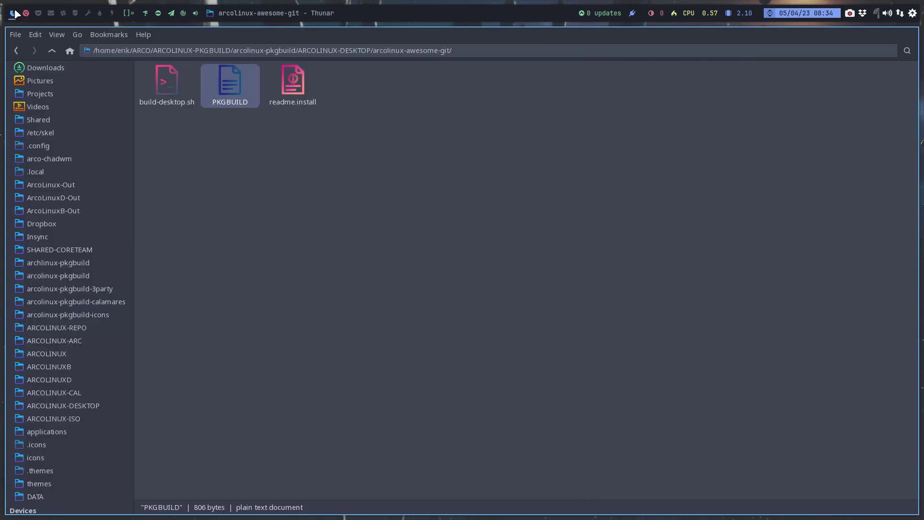
# On an empty workspace, start the Artix xfce openrc VM and boot the default Artix Linux entry.
pyautogui.click(38, 13)
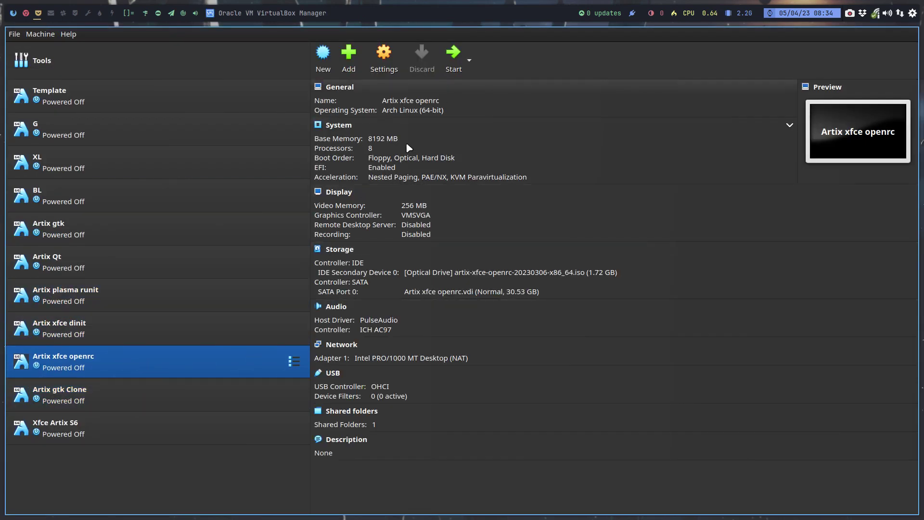
pyautogui.click(460, 56)
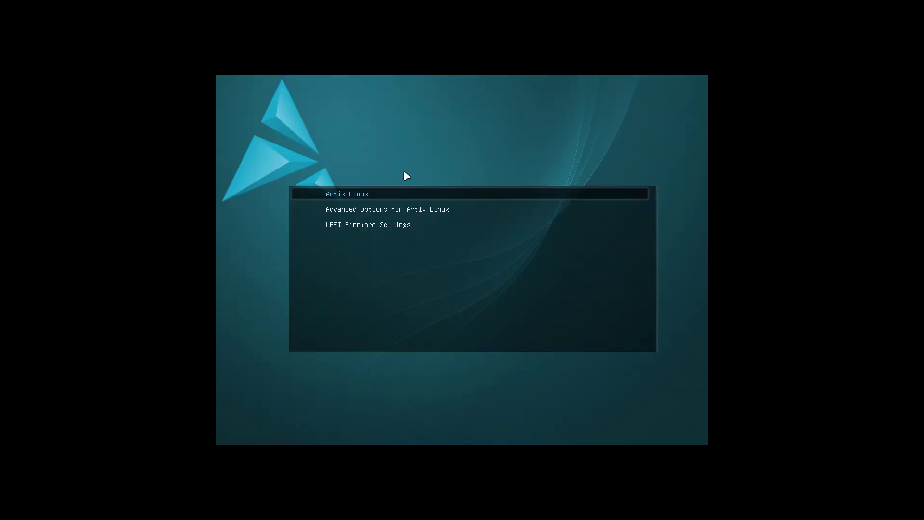
pyautogui.press('Return')
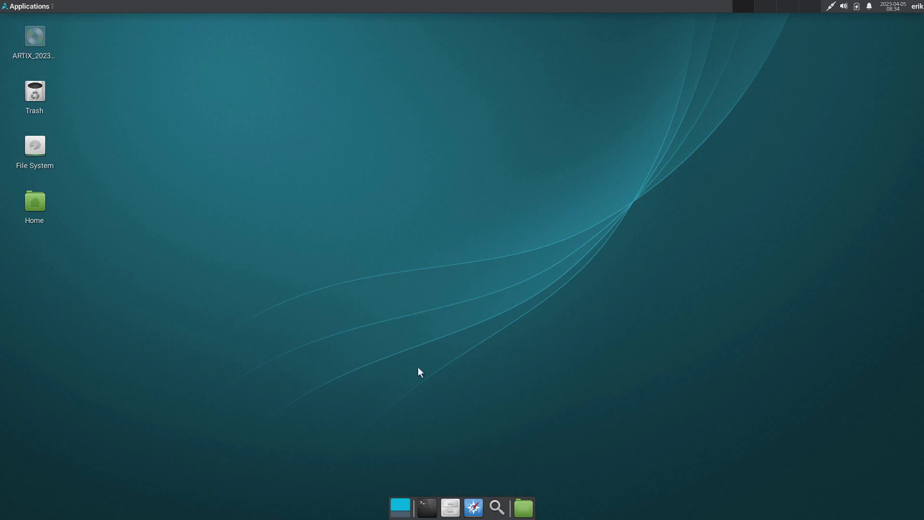
# Run sudo pacman -Syyu in a terminal and confirm the six-package upgrade.
pyautogui.click(428, 508)
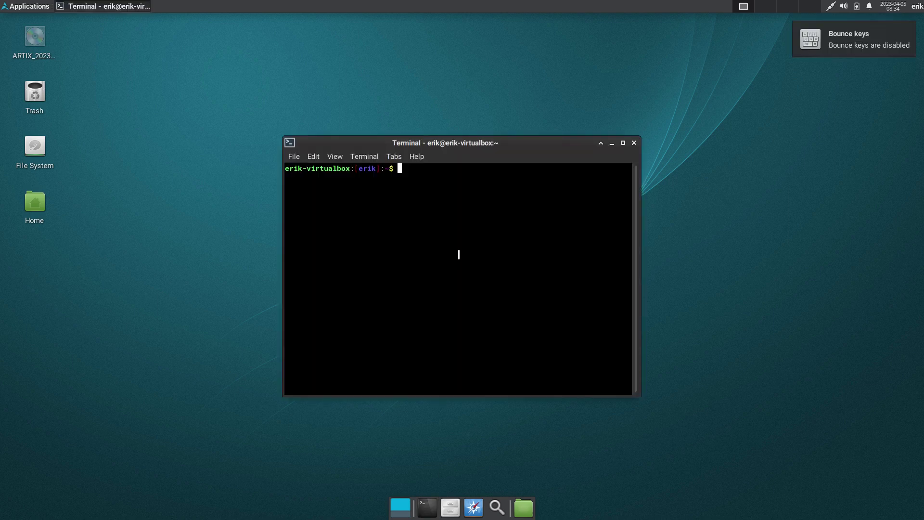
pyautogui.write('sudo pacman -DS')
pyautogui.press('BackSpace')
pyautogui.press('BackSpace')
pyautogui.write('Syyu')
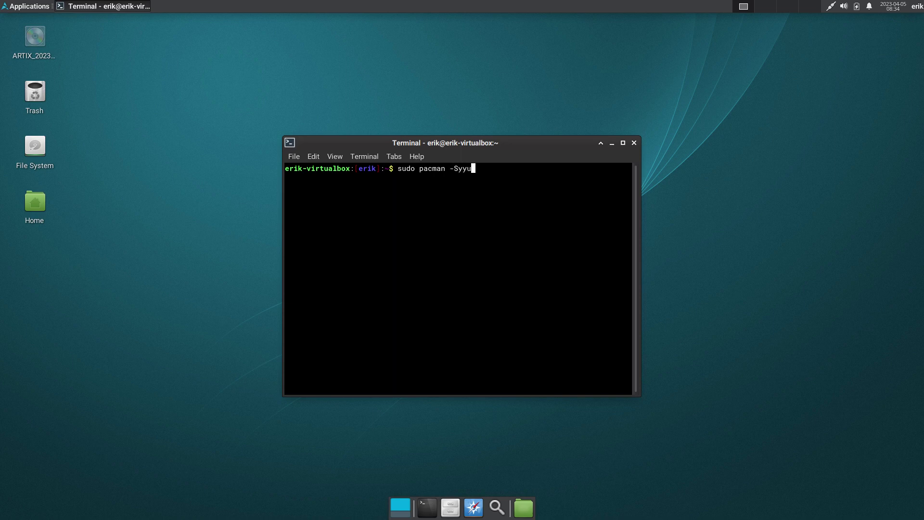
pyautogui.press('Return')
pyautogui.press('Return')
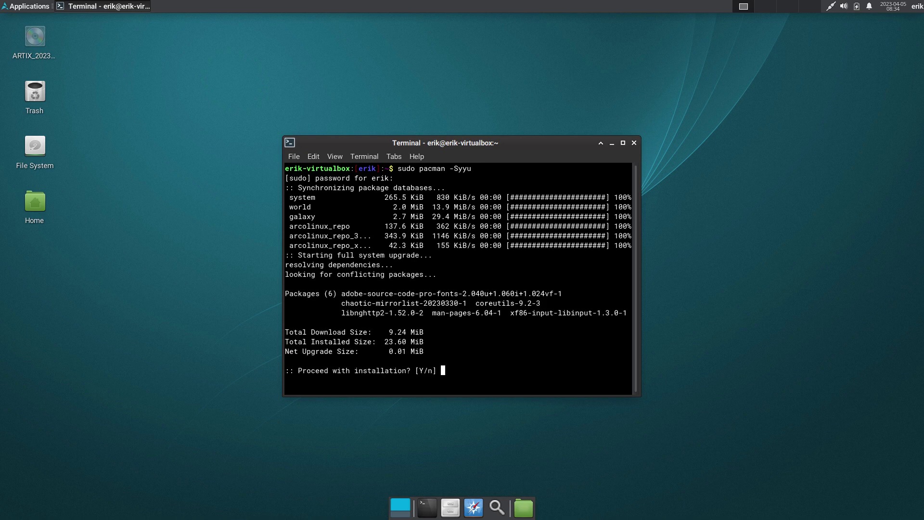
pyautogui.press('Return')
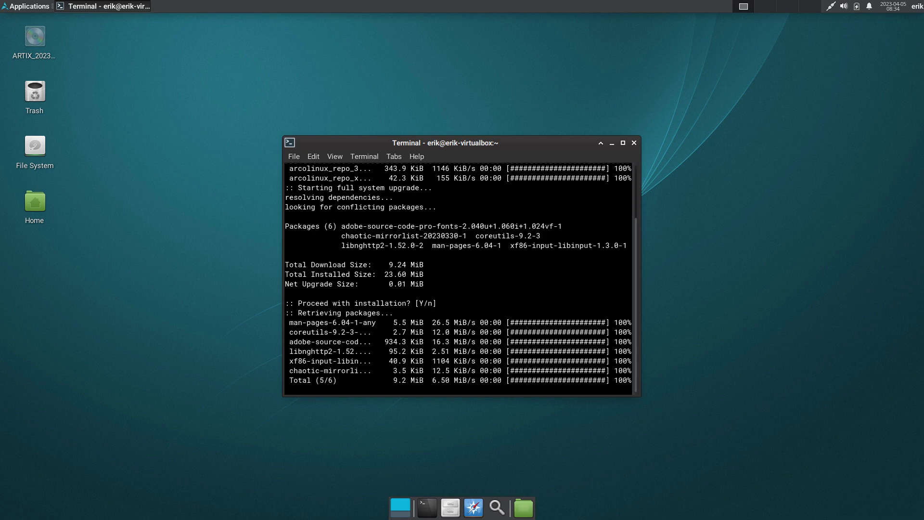
pyautogui.scroll(5, 488, 279)
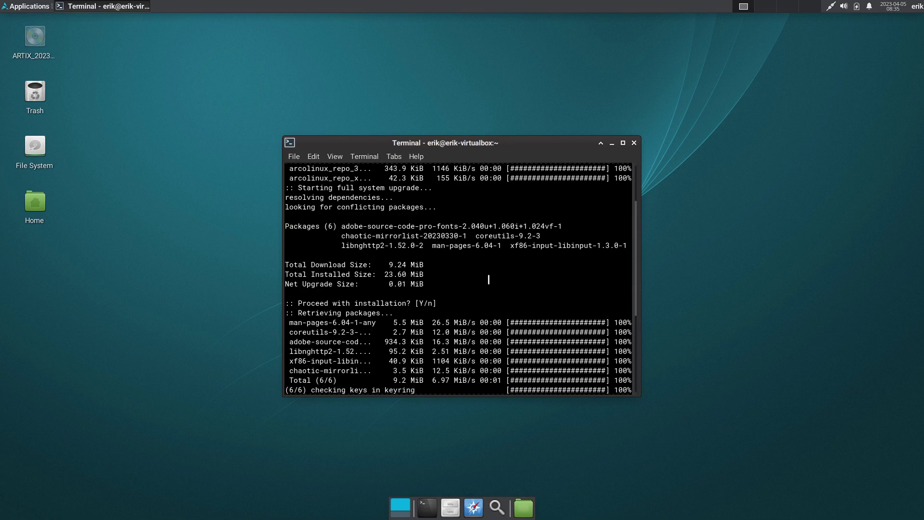
pyautogui.scroll(-5, 488, 279)
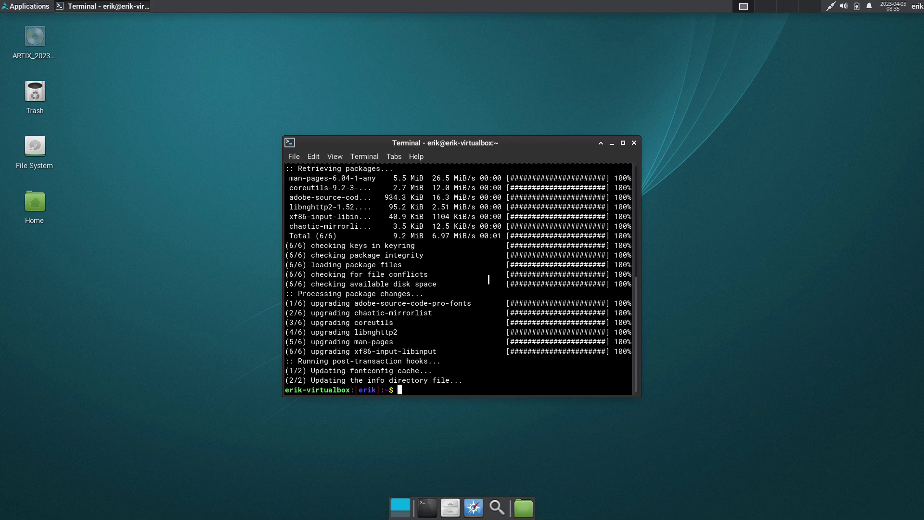
# After a mistyped npacman command, enter sudo nano /etc/pacman.conf.
pyautogui.write('npacman')
pyautogui.press('Return')
pyautogui.write('sudo nano /etc/pacman.conf')
# Uncomment the [arcolinux_repo_testing] header, SigLevel and Include lines in pacman.conf, then save and exit.
pyautogui.press('Return')
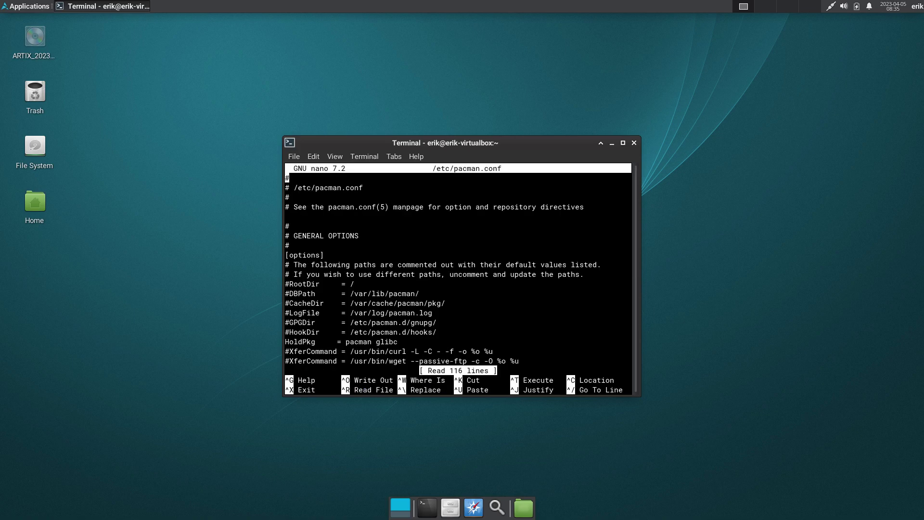
pyautogui.press('pagedown')
pyautogui.press('pagedown')
pyautogui.press('pagedown')
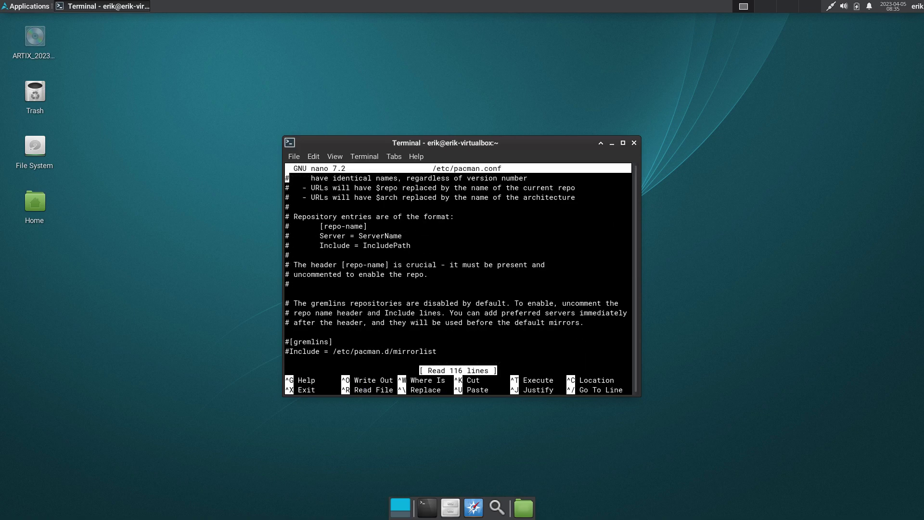
pyautogui.press('pagedown')
pyautogui.press('pagedown')
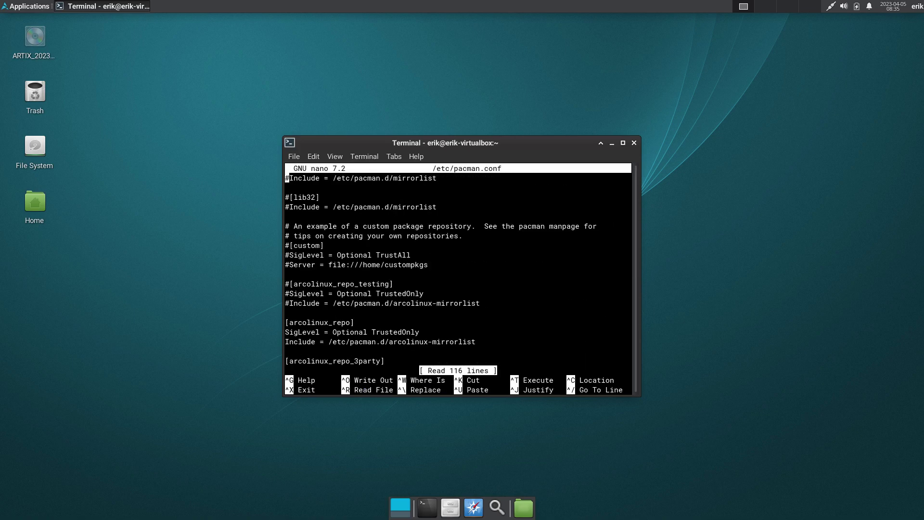
pyautogui.press('Down')
pyautogui.press('Down')
pyautogui.press('Down')
pyautogui.press('Down')
pyautogui.press('Down')
pyautogui.press('Down')
pyautogui.press('Down')
pyautogui.press('Down')
pyautogui.press('Down')
pyautogui.press('Down')
pyautogui.press('Down')
pyautogui.press('Delete')
pyautogui.press('Down')
pyautogui.press('Delete')
pyautogui.press('Down')
pyautogui.press('Delete')
pyautogui.hotkey('ctrl', 'x')
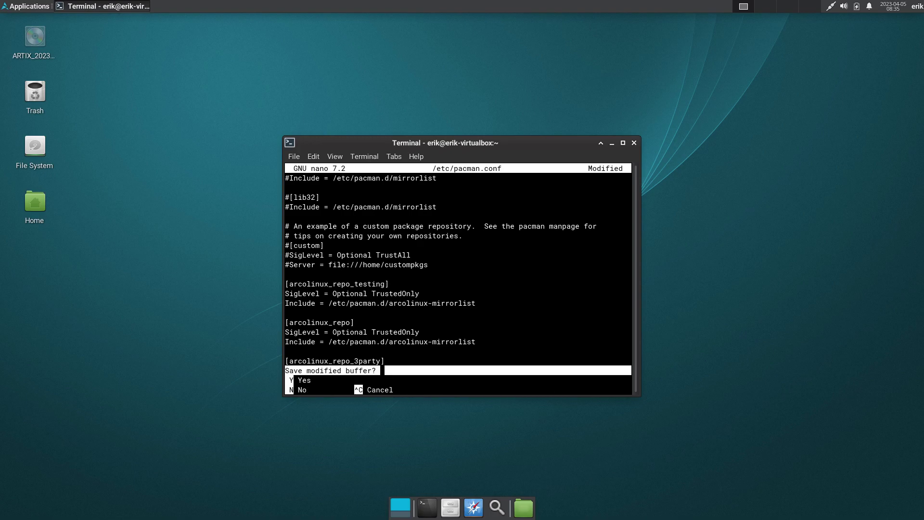
pyautogui.press('y')
pyautogui.press('Return')
# Rerun sudo pacman -Syyu from the command history.
pyautogui.press('Up')
pyautogui.press('Up')
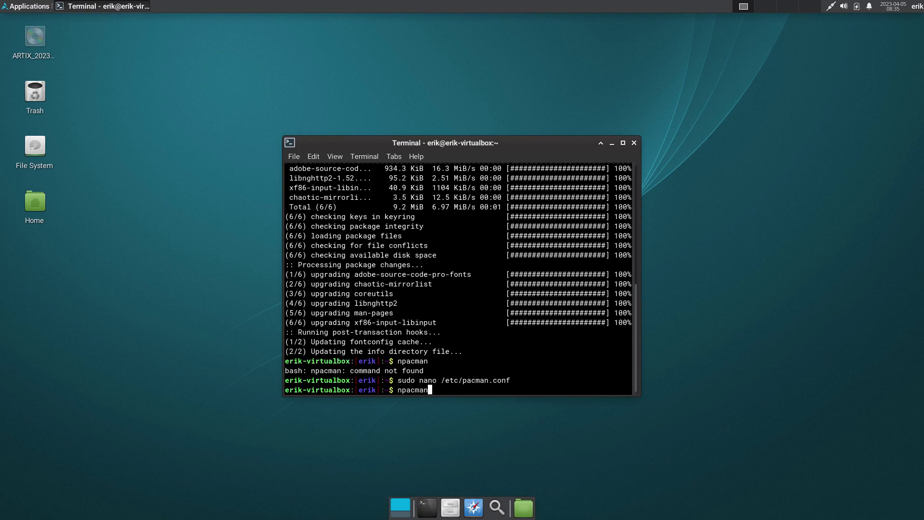
pyautogui.press('Up')
pyautogui.press('Return')
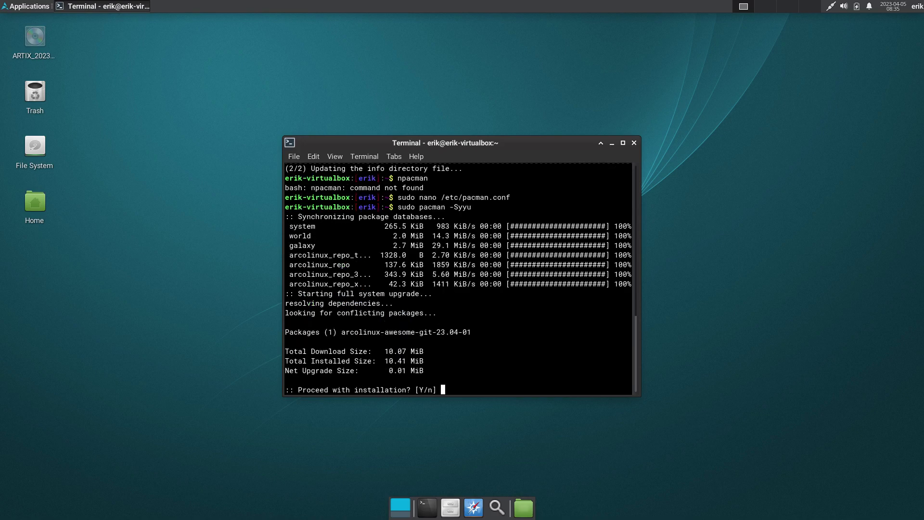
# Install arcolinux-awesome-git 23.04-01, then run skel and answer y to copy /etc/skel home.
pyautogui.press('Return')
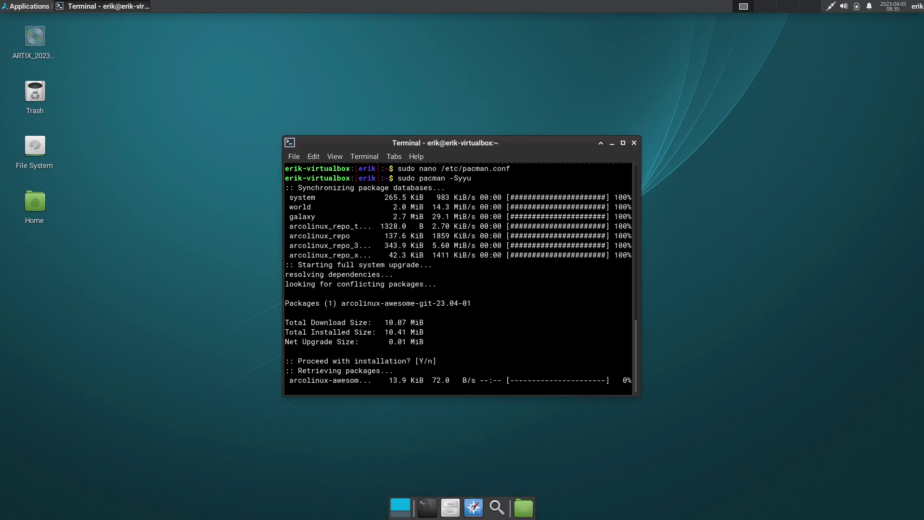
pyautogui.write('skell')
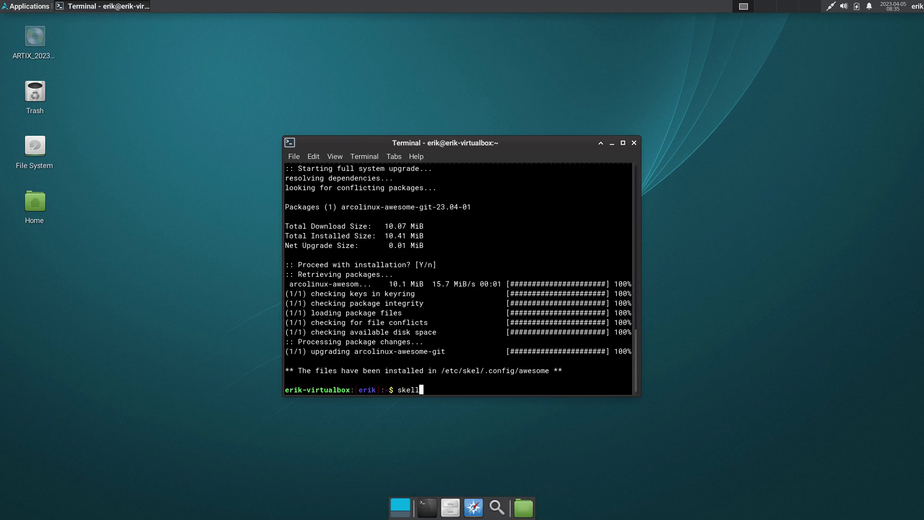
pyautogui.press('Return')
pyautogui.write('y')
pyautogui.press('Return')
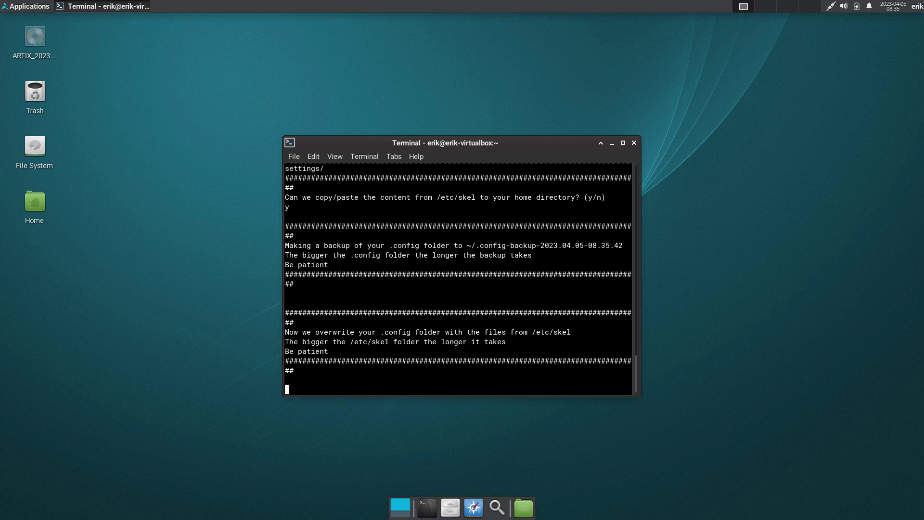
pyautogui.click(633, 143)
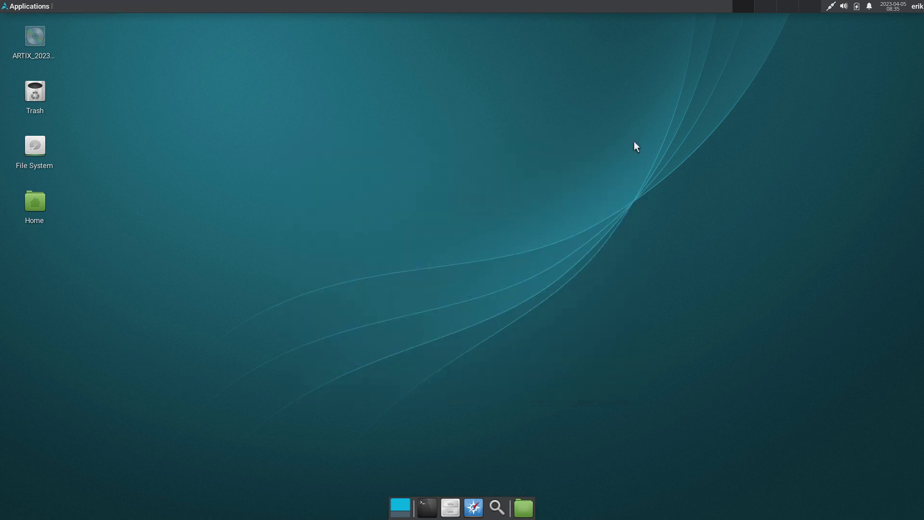
# Log out and log back in choosing the awesome session, entering the user's password.
pyautogui.click(918, 6)
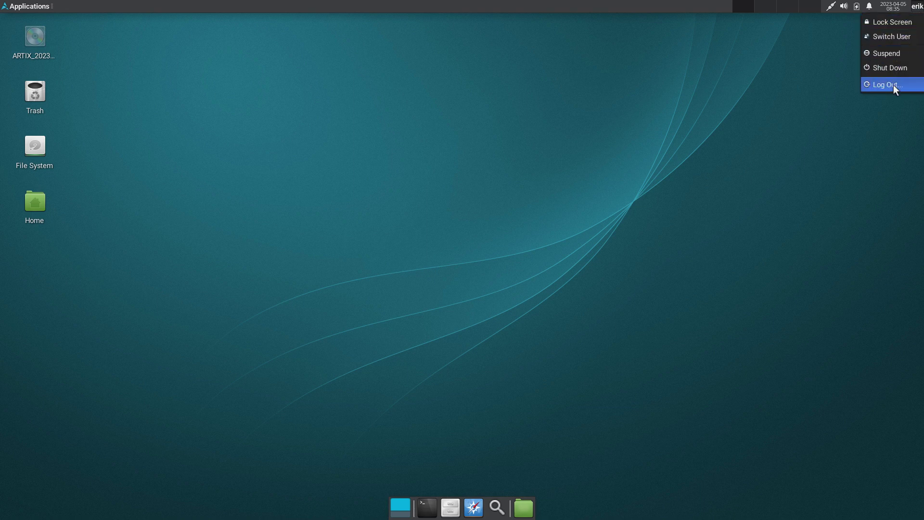
pyautogui.click(892, 85)
pyautogui.click(413, 249)
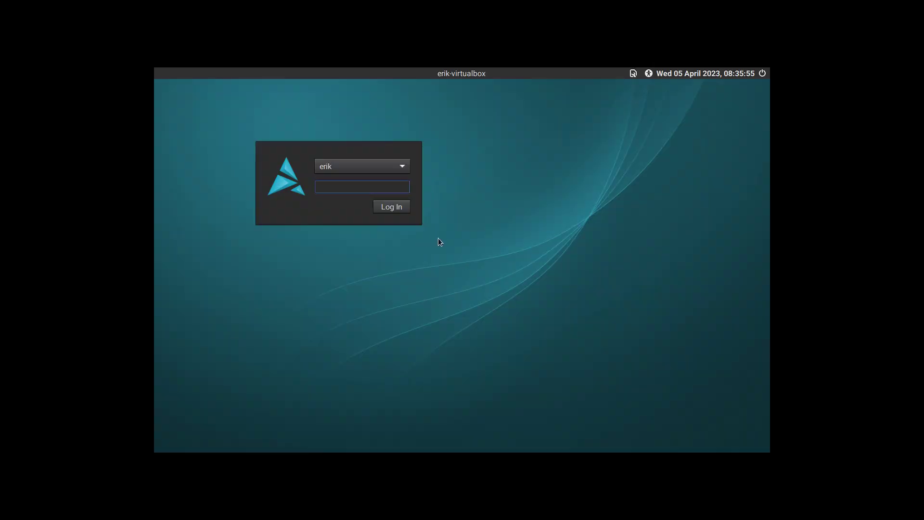
pyautogui.click(633, 73)
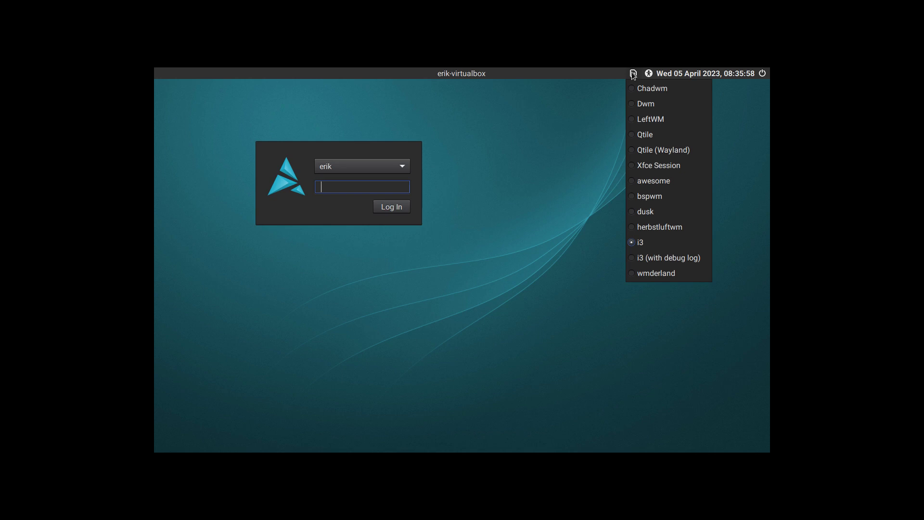
pyautogui.click(640, 181)
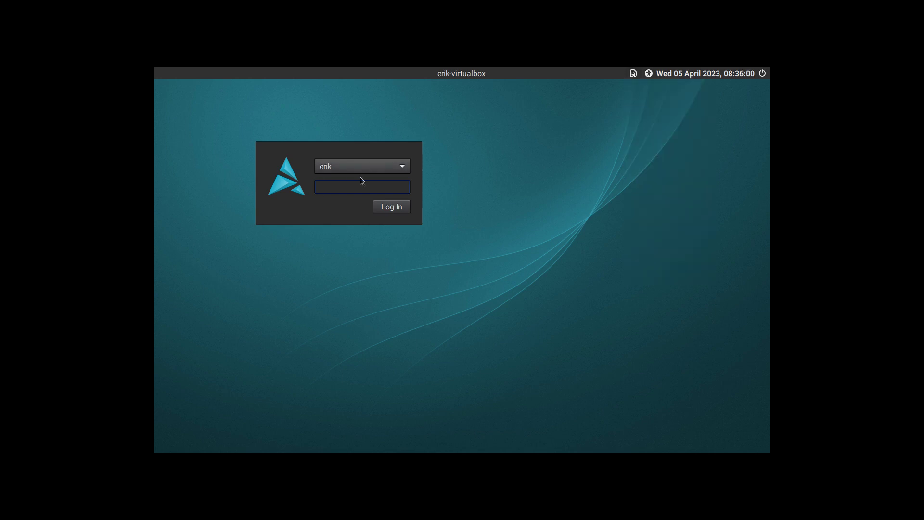
pyautogui.press('Return')
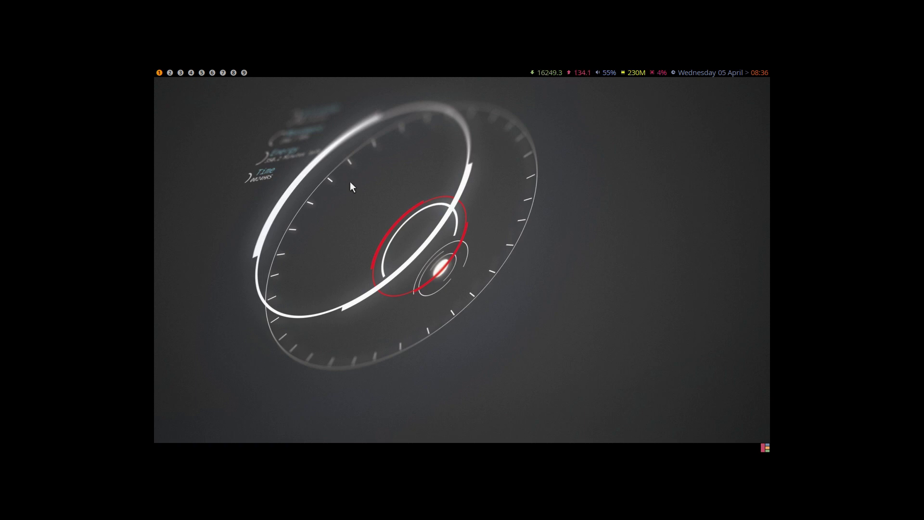
# Test the rofi application launcher (Super+D) and the dmenu launcher (Alt+P), typing a filter in dmenu.
pyautogui.press('super+d')
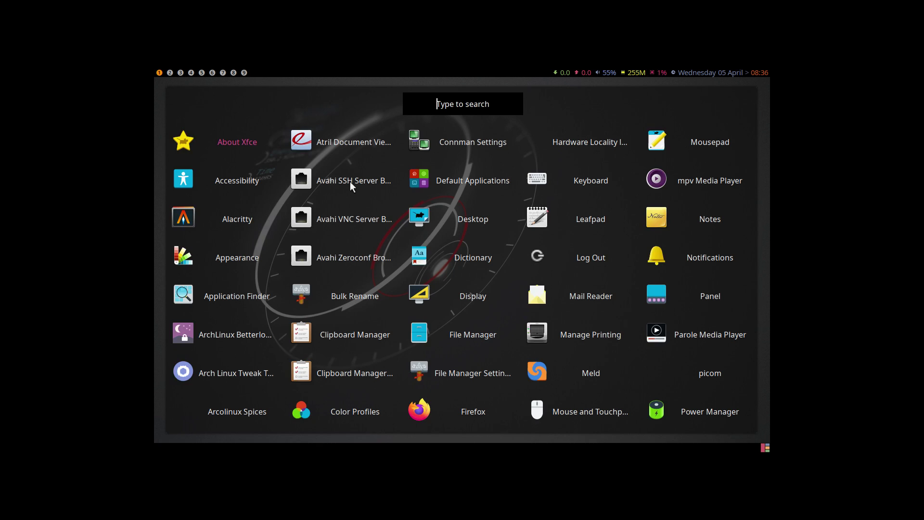
pyautogui.press('Escape')
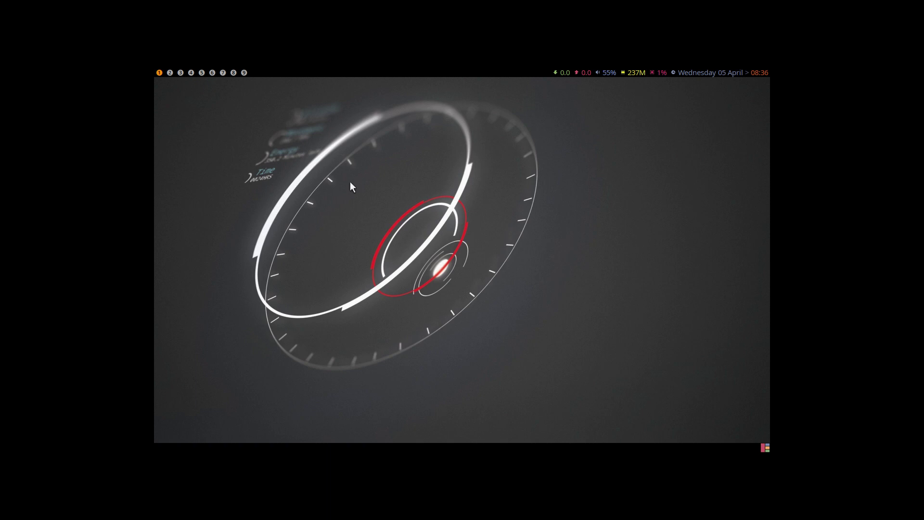
pyautogui.hotkey('alt', 'p')
pyautogui.press('Escape')
pyautogui.hotkey('alt', 'p')
pyautogui.write('DDDDDD')
pyautogui.press('BackSpace')
pyautogui.press('BackSpace')
pyautogui.press('BackSpace')
pyautogui.press('BackSpace')
pyautogui.press('BackSpace')
pyautogui.press('BackSpace')
pyautogui.press('Escape')
# Show the rofi launcher again, then shut down the VM from the Super+X logout overlay.
pyautogui.press('super+d')
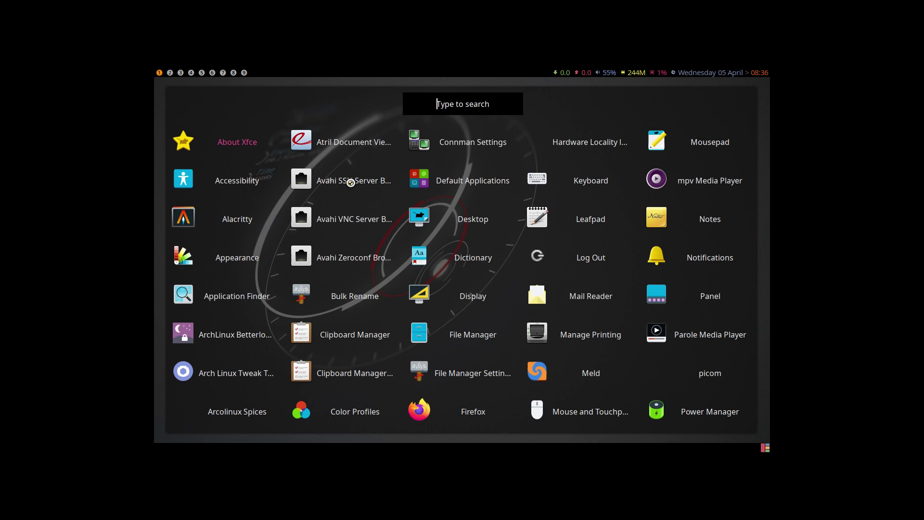
pyautogui.press('Escape')
pyautogui.press('super+d')
pyautogui.press('Escape')
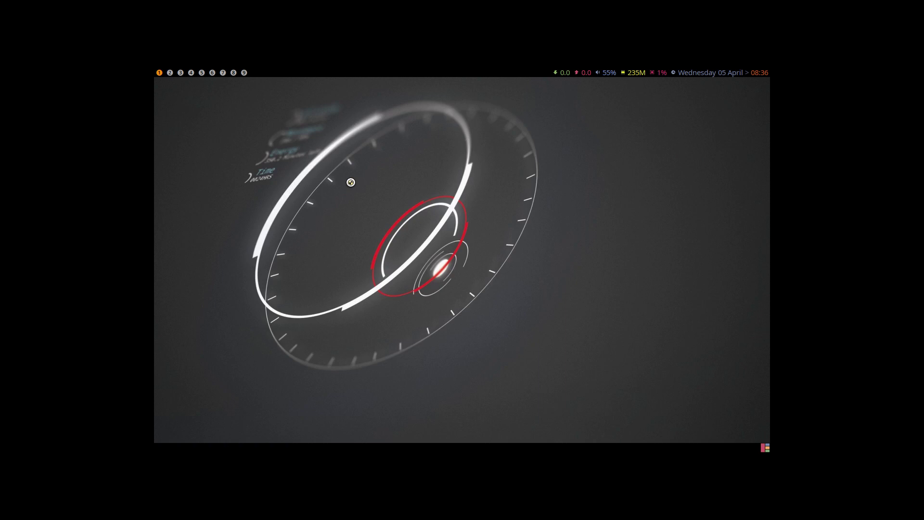
pyautogui.press('super+x')
pyautogui.click(457, 260)
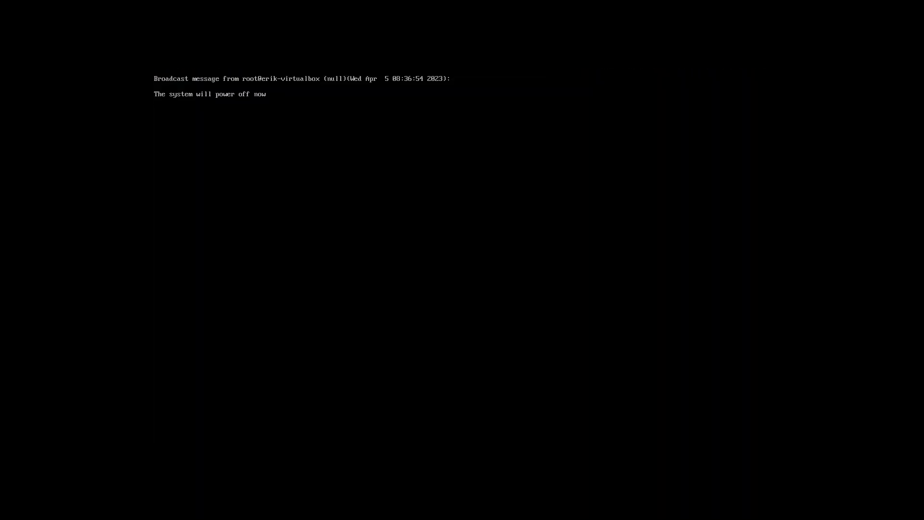